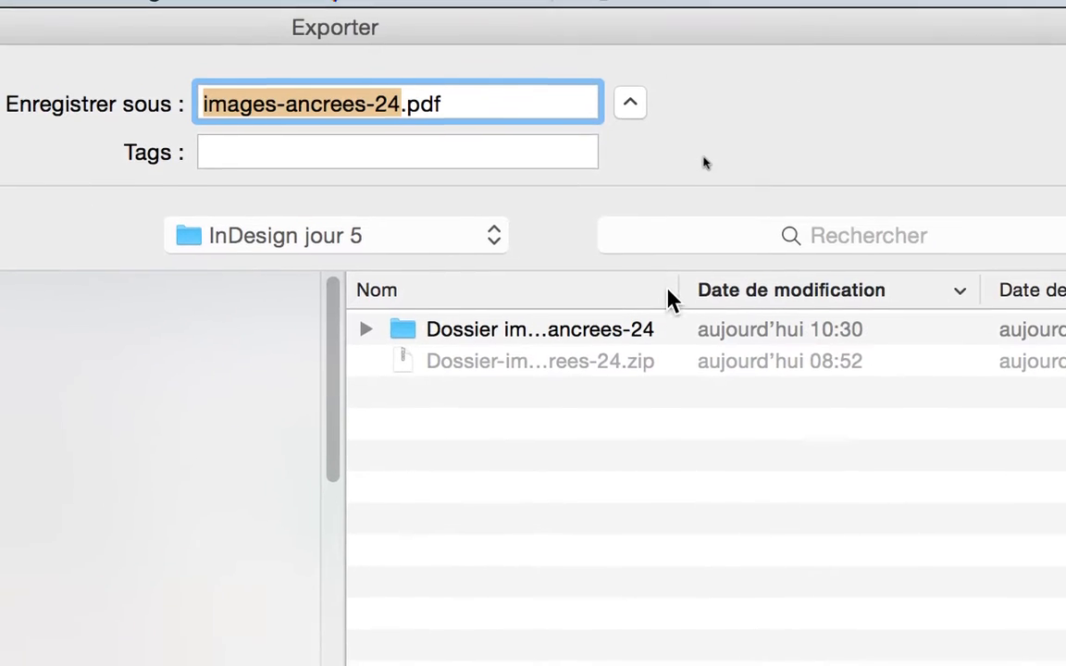
Save the export as images-ancrees-24.pdf in the InDesign jour 5 folder, using the Adobe PDF (impression) format.
{"action": "left_click_drag", "start_coordinate": [679, 290], "coordinate": [988, 289]}
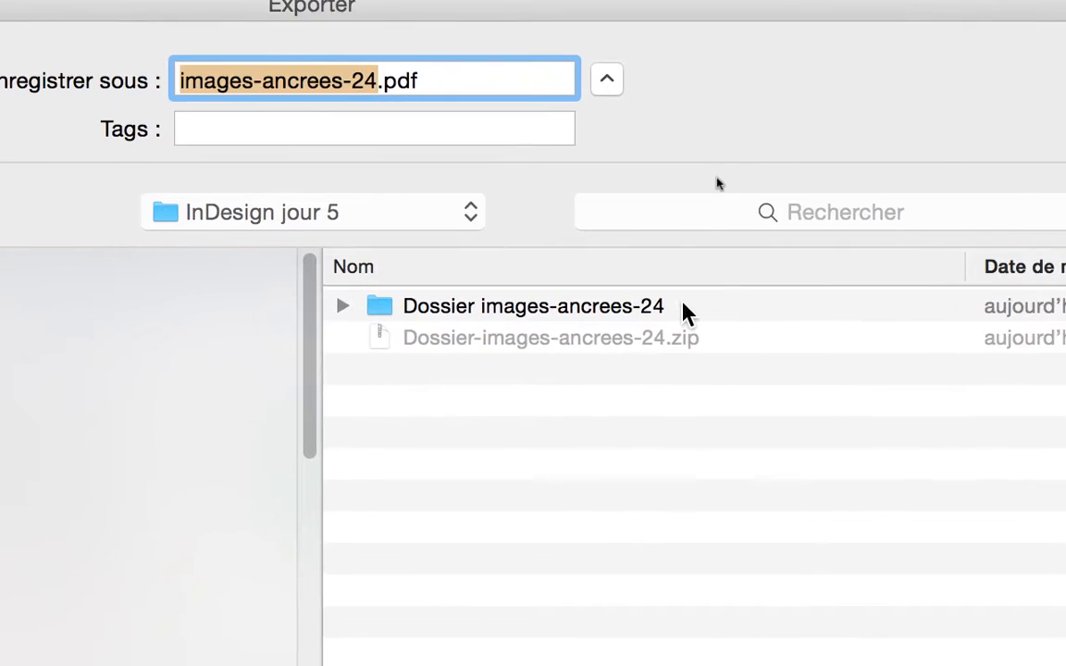
{"action": "left_click", "coordinate": [696, 306]}
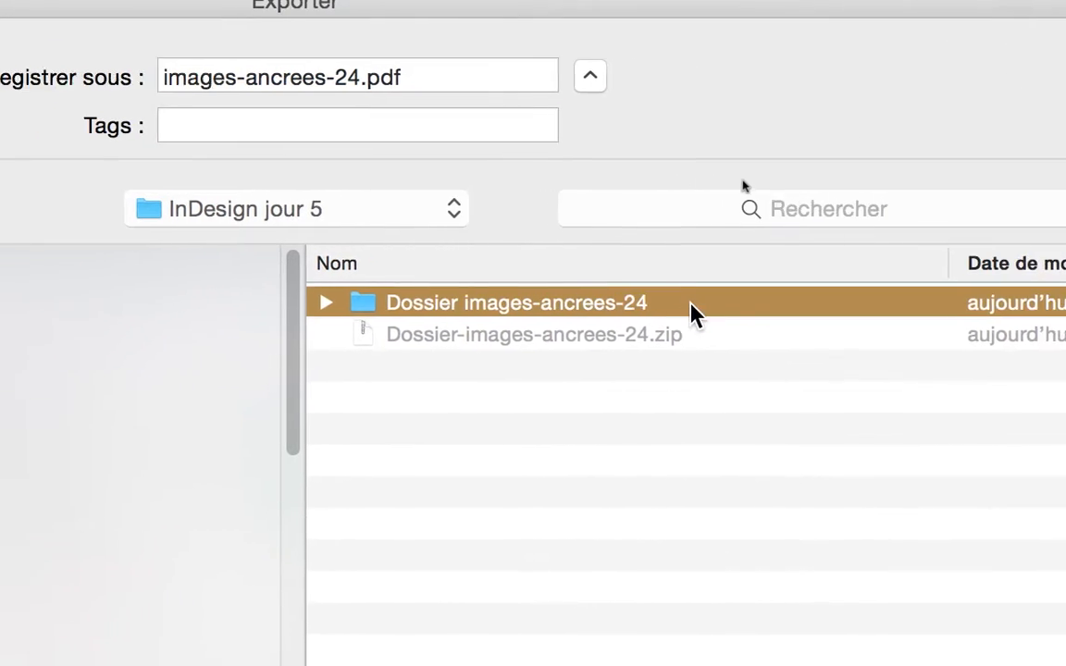
{"action": "left_click", "coordinate": [632, 398]}
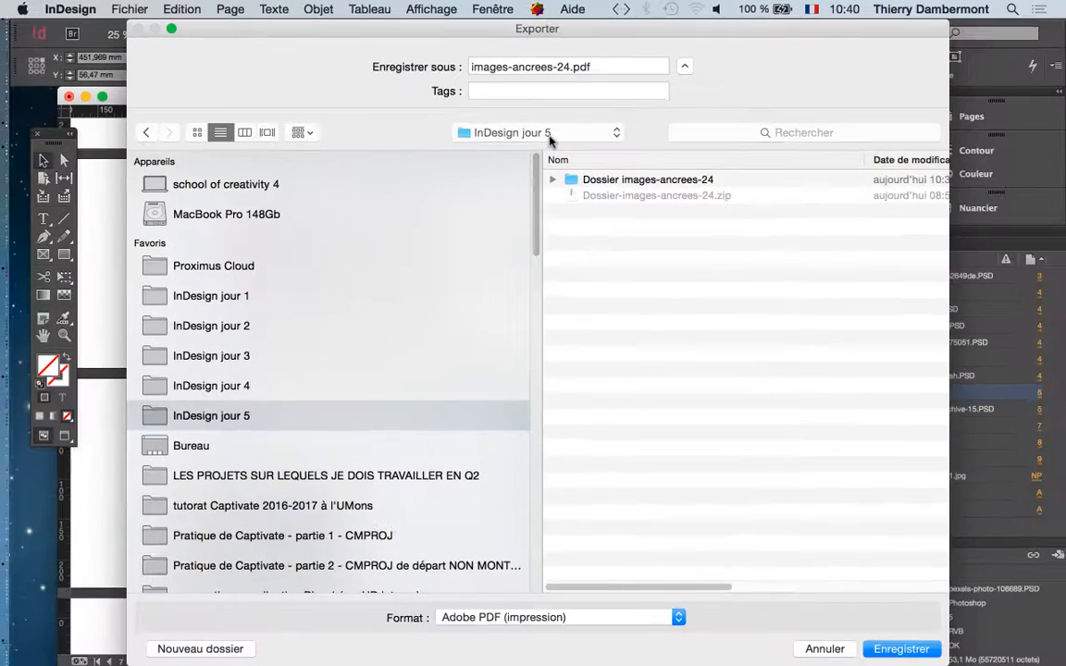
{"action": "left_click_drag", "start_coordinate": [945, 663], "coordinate": [902, 493]}
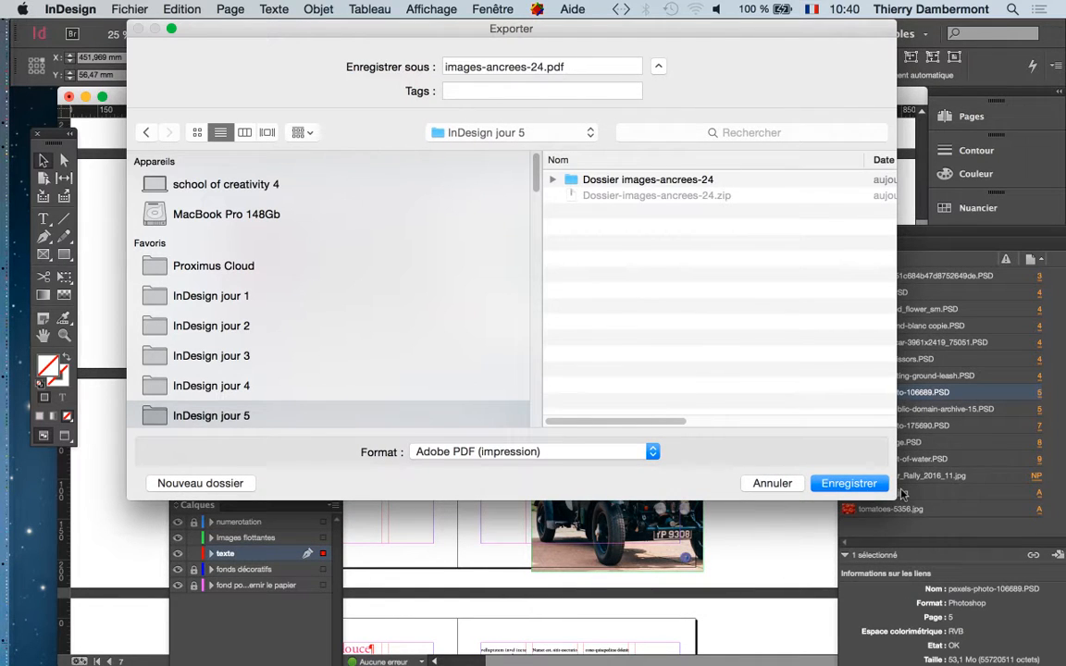
{"action": "left_click", "coordinate": [847, 483]}
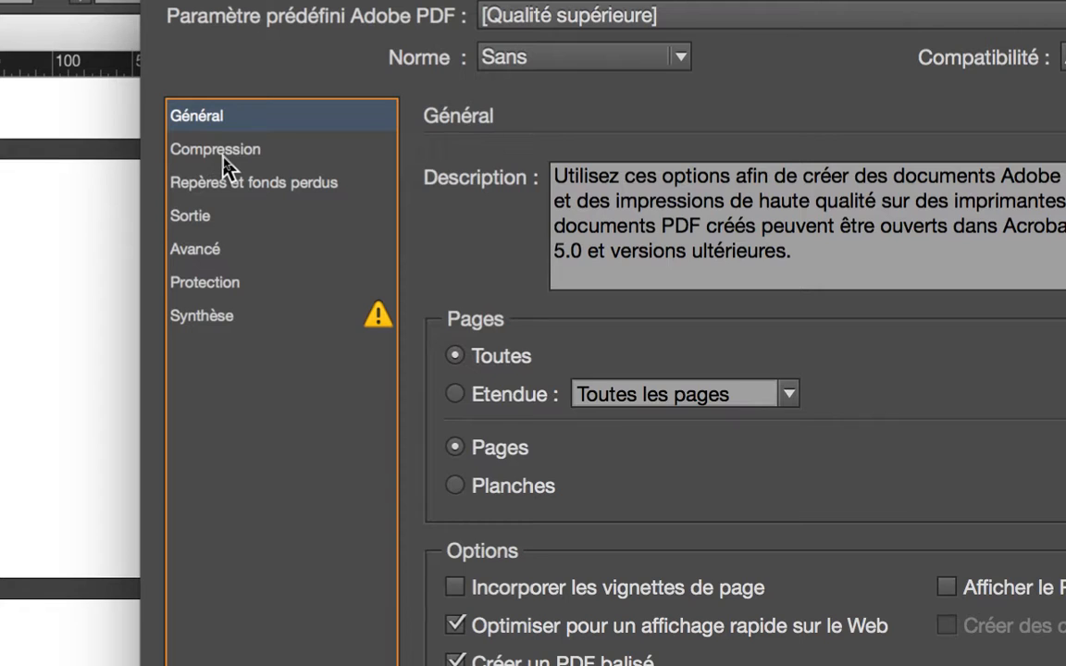
In the PDF compression settings, set colour images to be downsampled when above 300 pixels per inch.
{"action": "left_click", "coordinate": [227, 169]}
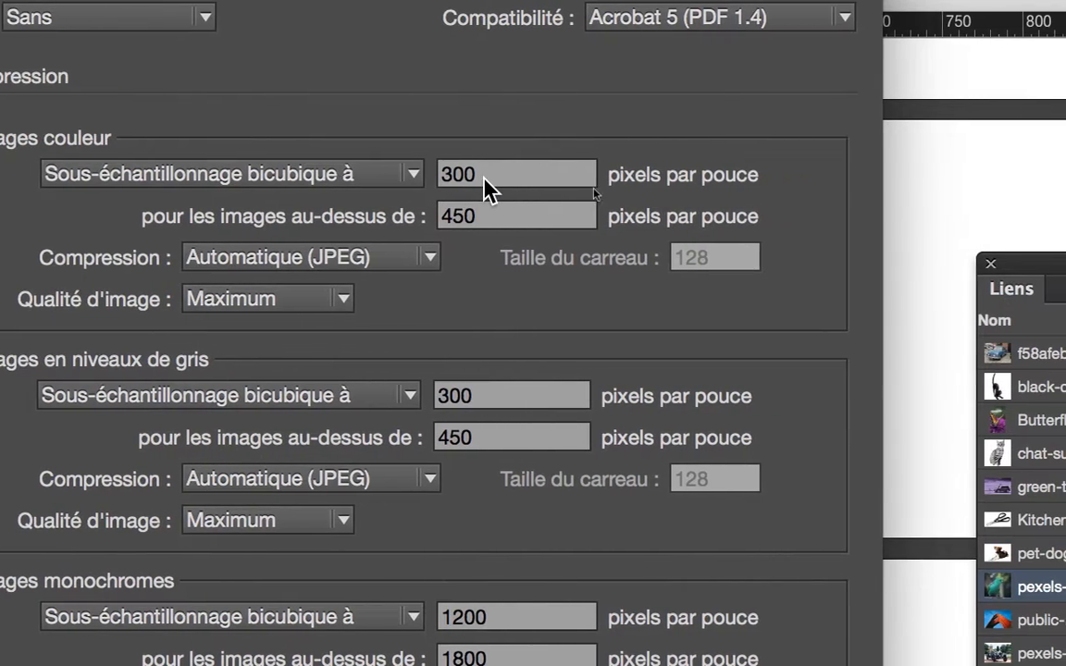
{"action": "double_click", "coordinate": [558, 178]}
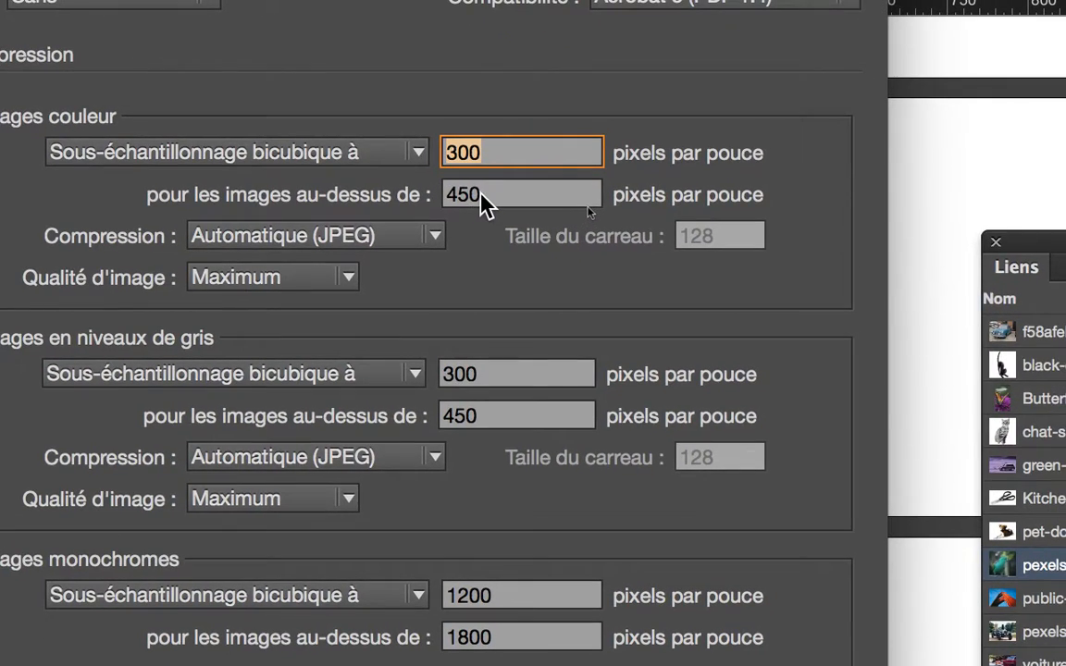
{"action": "left_click", "coordinate": [497, 220]}
{"action": "double_click", "coordinate": [477, 196]}
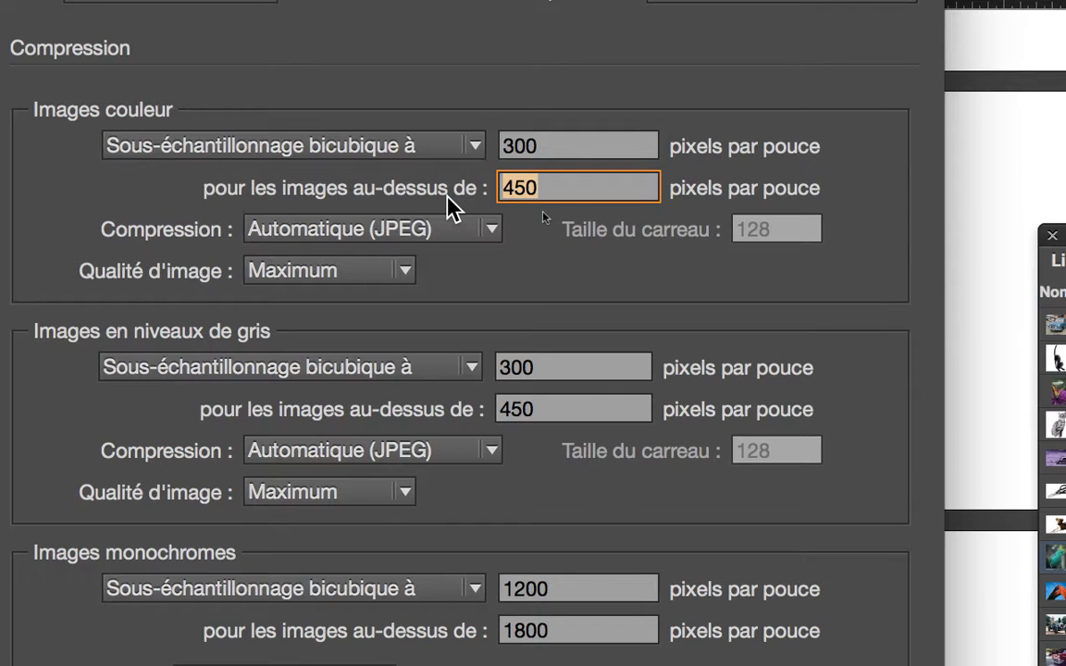
{"action": "type", "text": "300"}
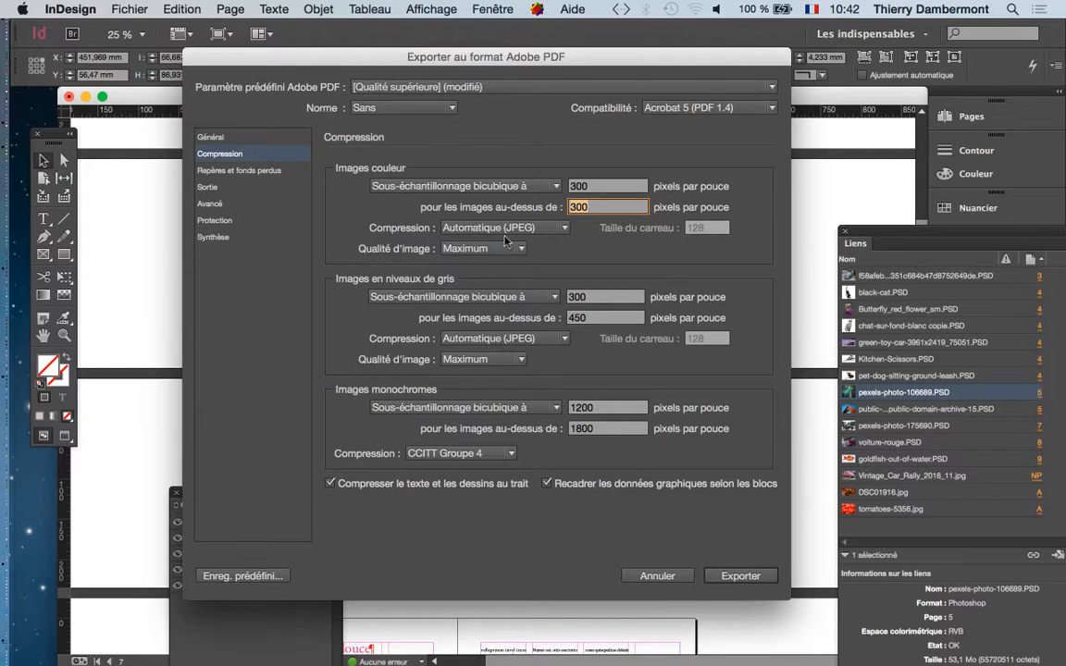
Choose Automatique (JPEG) compression and Maximum image quality for the colour images.
{"action": "left_click", "coordinate": [208, 243]}
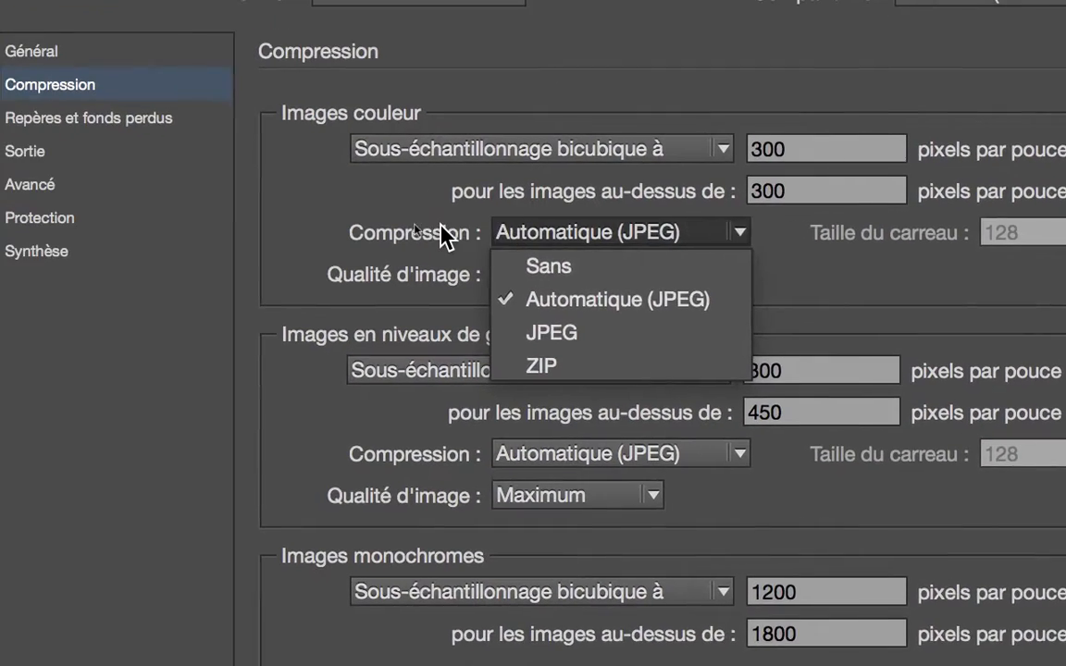
{"action": "left_click", "coordinate": [352, 188]}
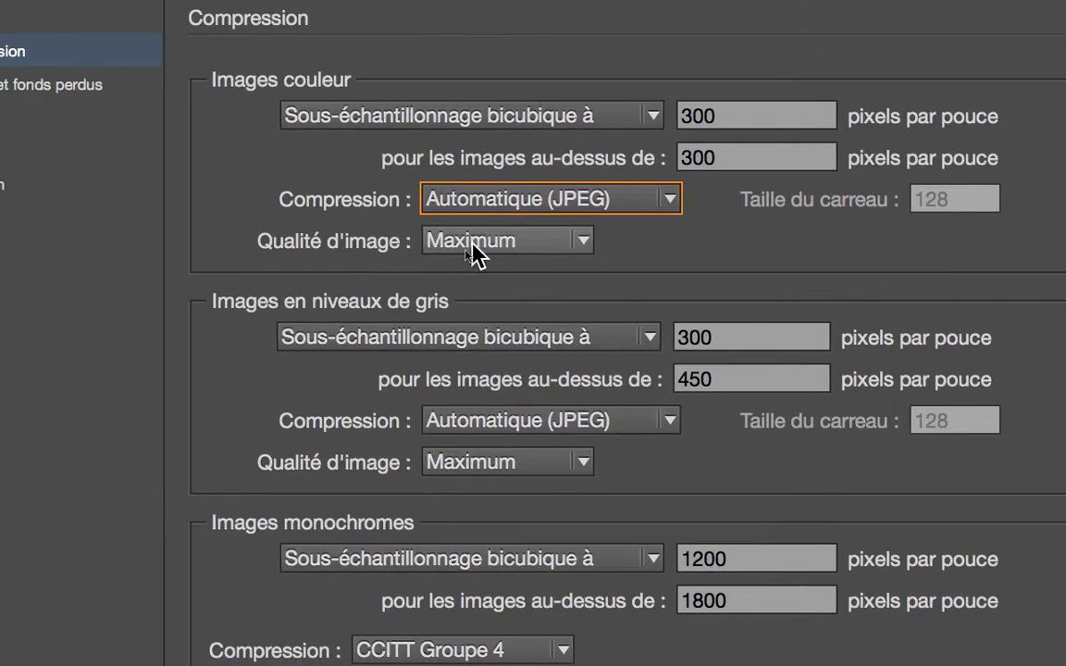
{"action": "left_click", "coordinate": [556, 272]}
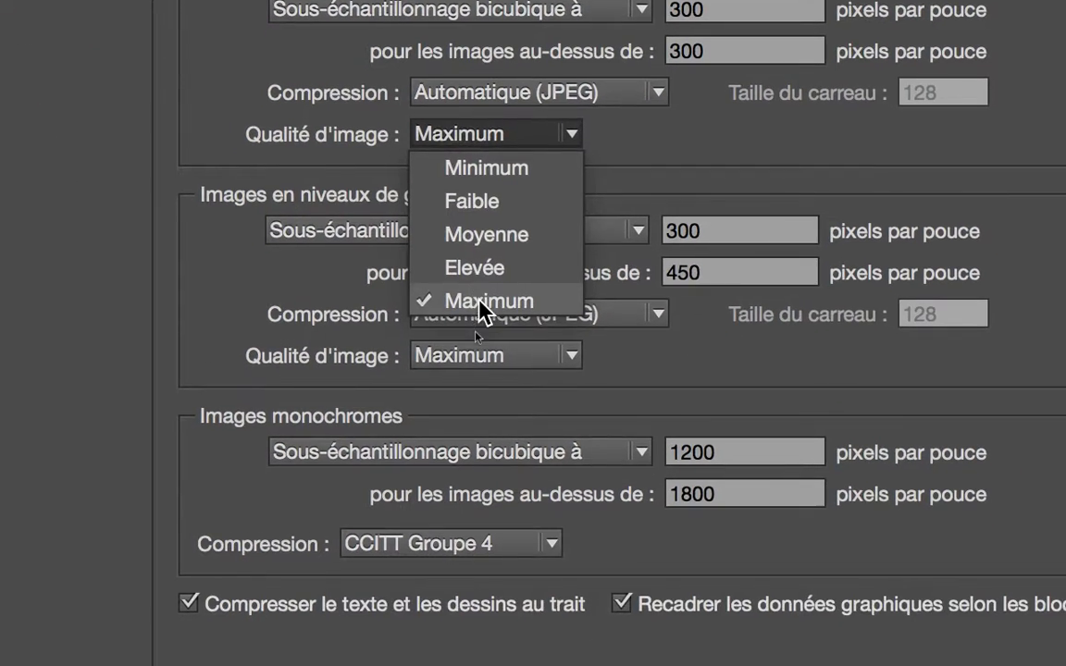
{"action": "left_click", "coordinate": [484, 358]}
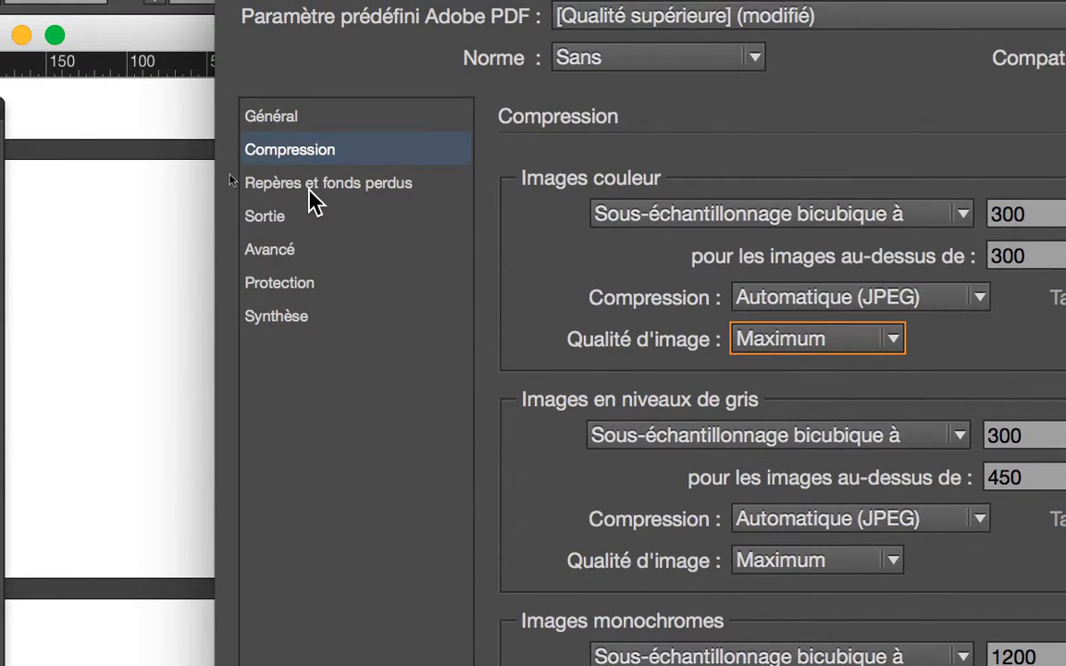
Enable all printer's marks for the PDF except the bleed marks (Repères de fond perdu).
{"action": "left_click", "coordinate": [315, 186]}
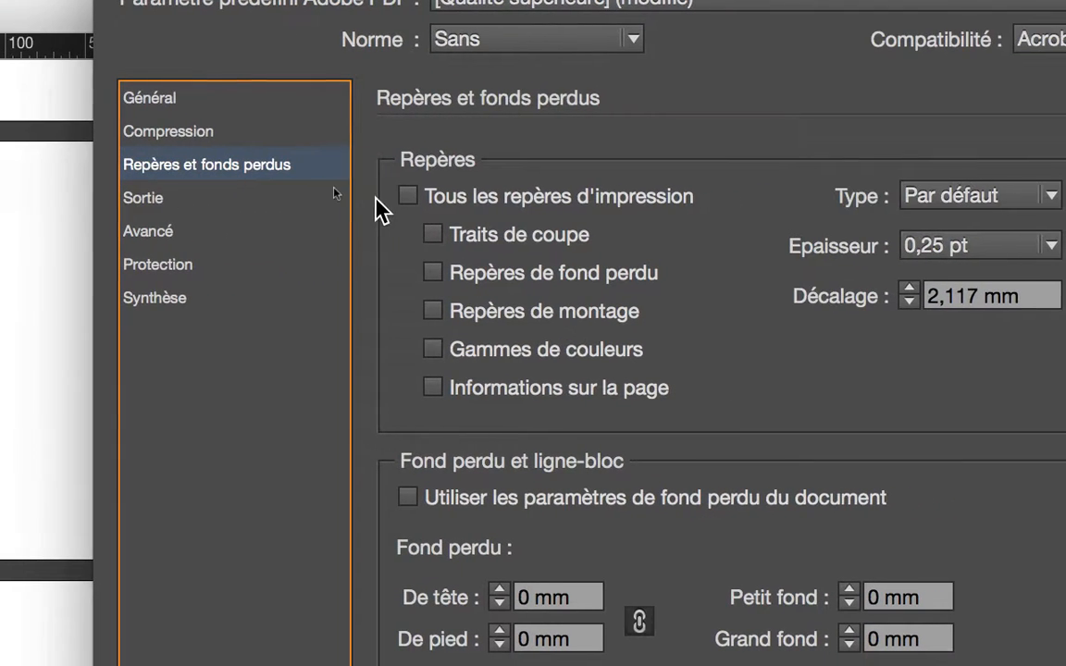
{"action": "left_click", "coordinate": [389, 198]}
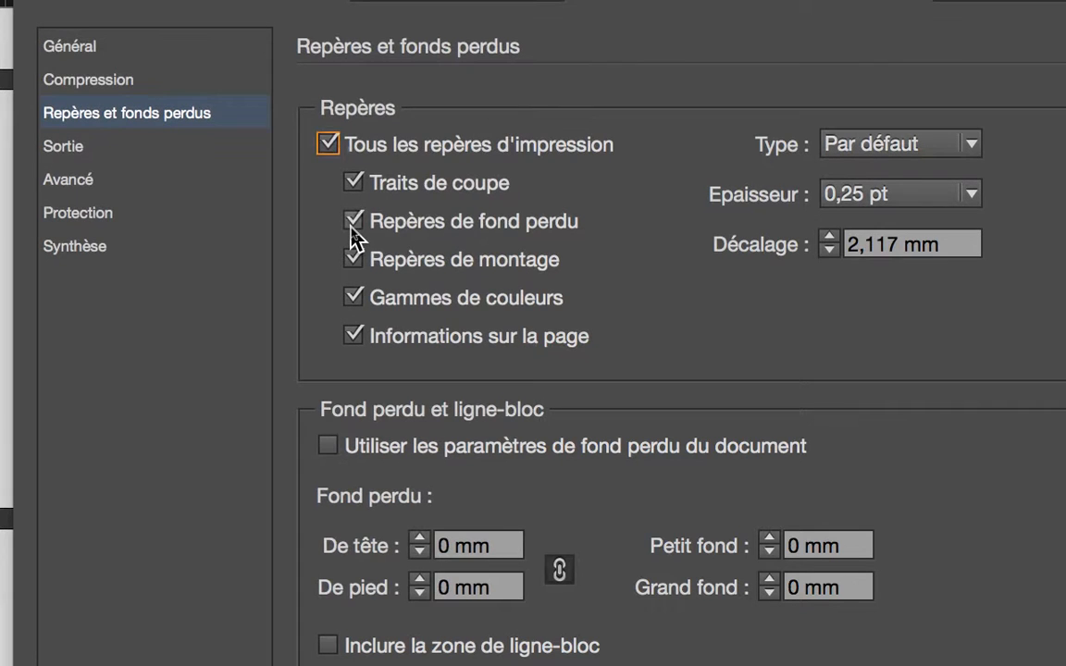
{"action": "left_click", "coordinate": [352, 227]}
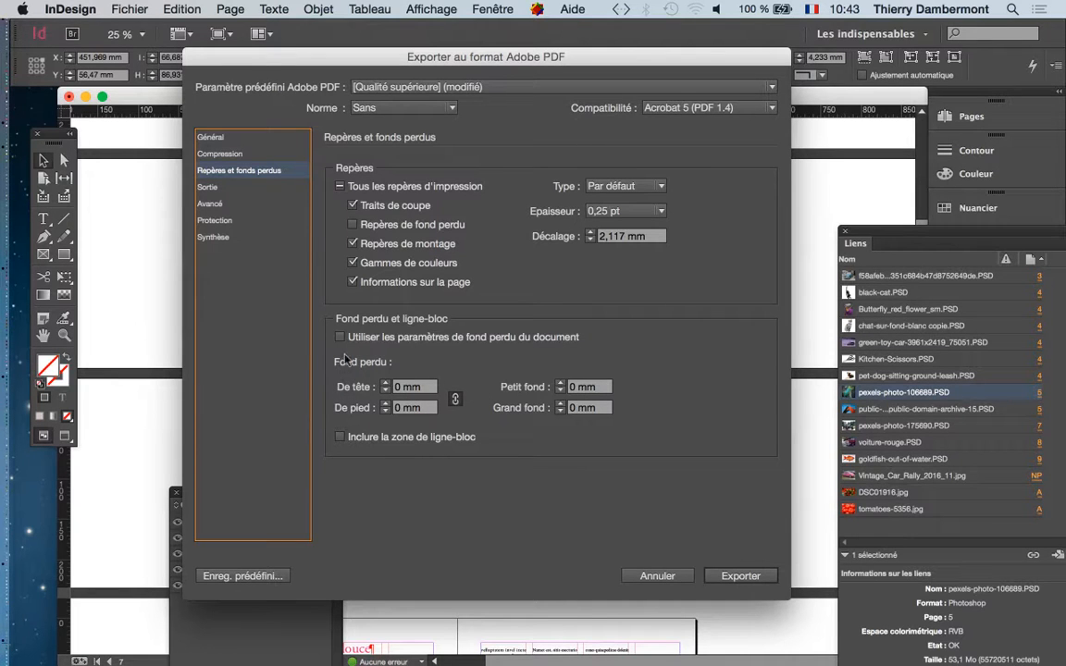
Set the PDF bleed to 3 mm on all four sides with the values linked.
{"action": "key", "text": "alt"}
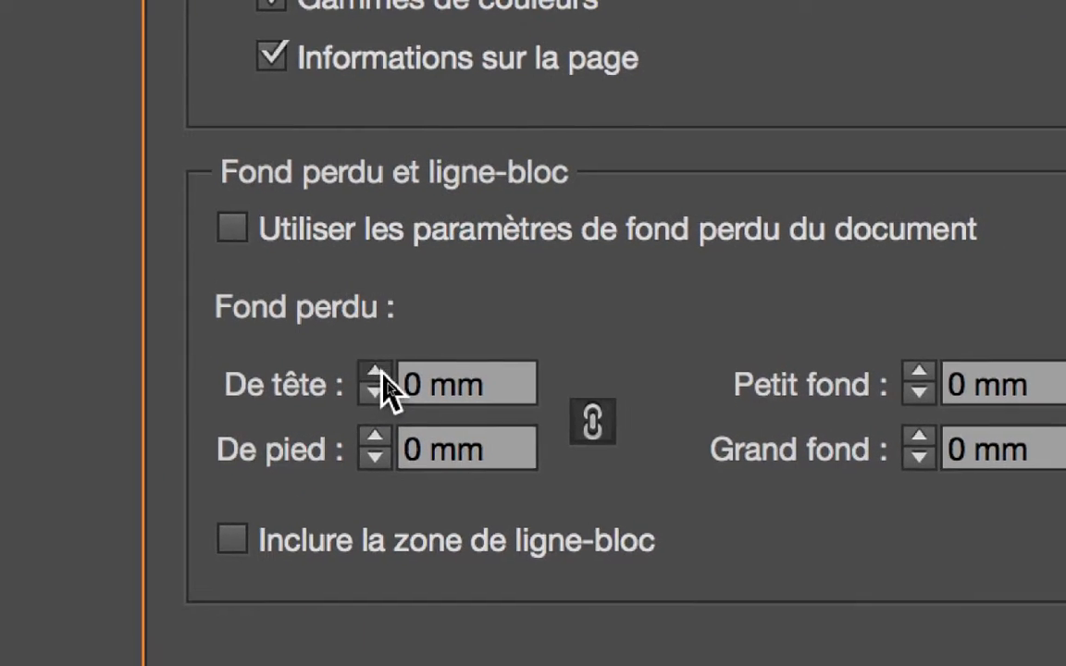
{"action": "left_click", "coordinate": [379, 372]}
{"action": "left_click", "coordinate": [379, 372]}
{"action": "left_click", "coordinate": [379, 372]}
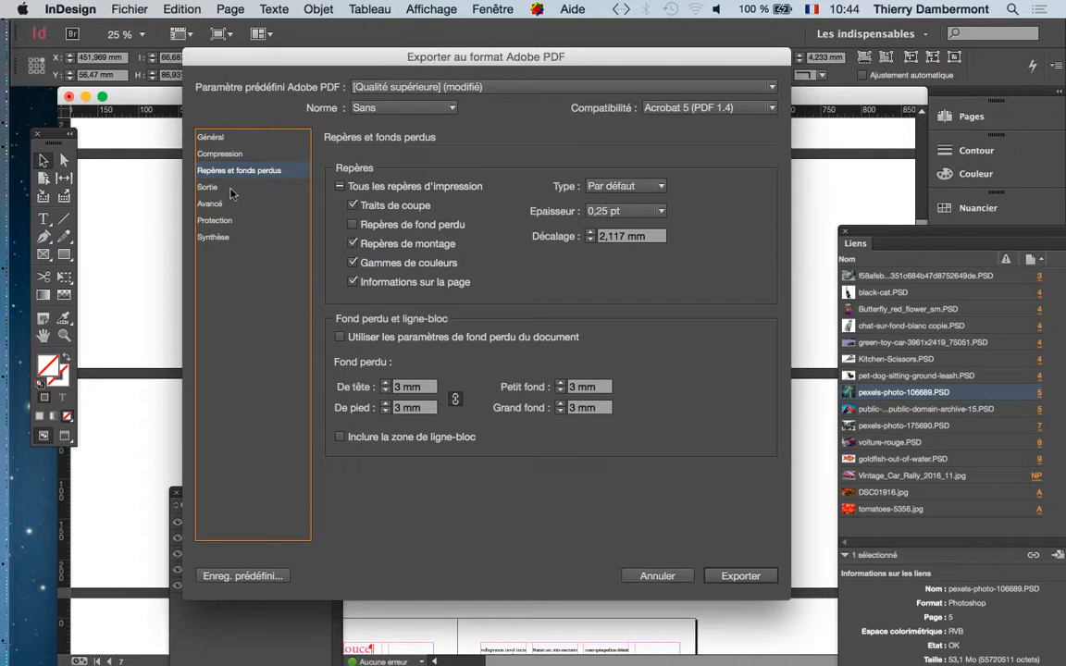
In the PDF output settings, set the colour conversion to Convertir vers la destination.
{"action": "key", "text": "alt"}
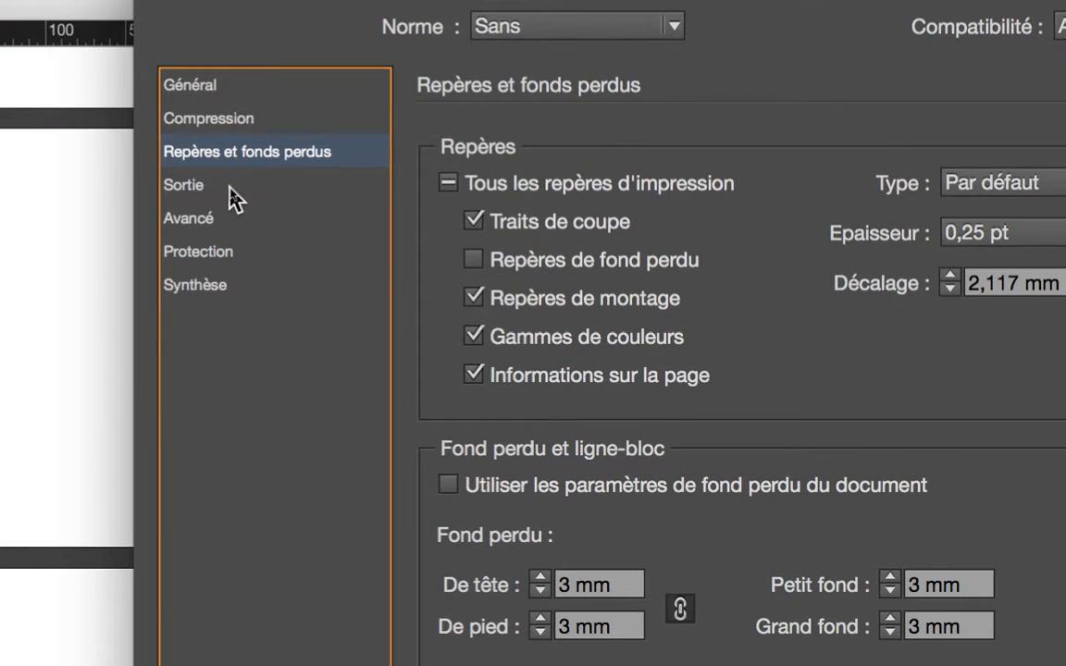
{"action": "left_click", "coordinate": [231, 189]}
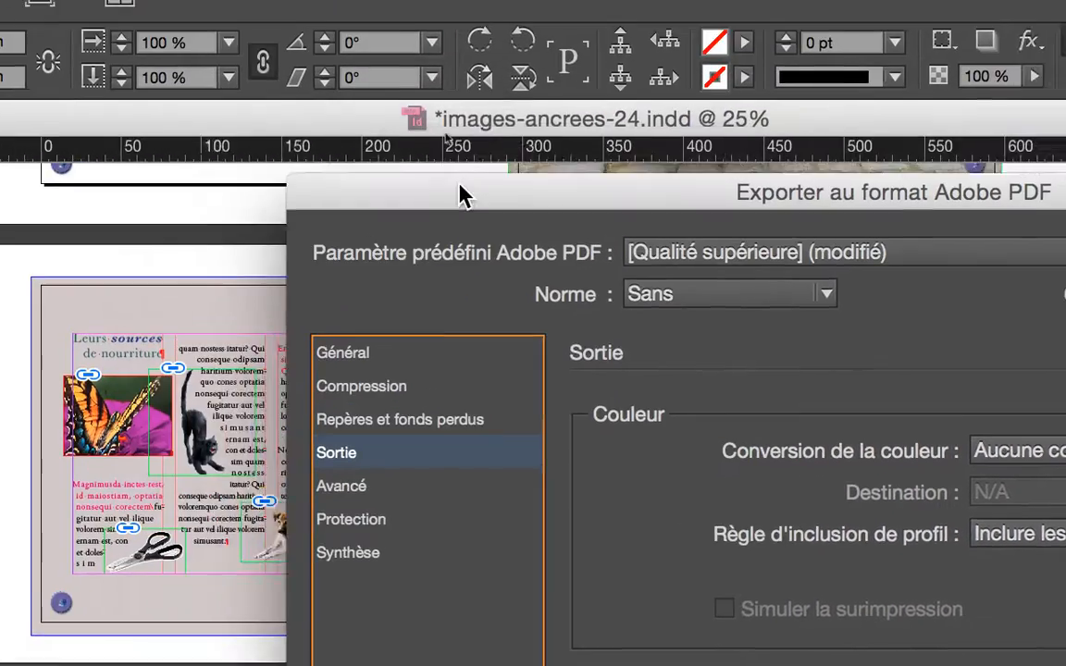
{"action": "left_click_drag", "start_coordinate": [460, 185], "coordinate": [789, 324]}
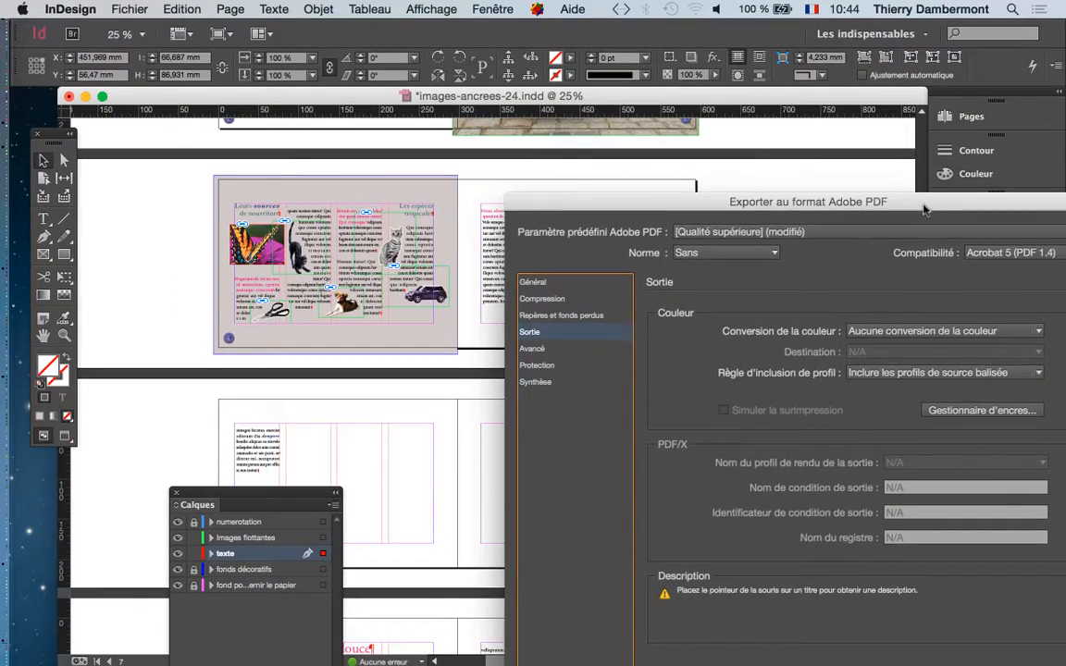
{"action": "left_click_drag", "start_coordinate": [923, 210], "coordinate": [642, 145]}
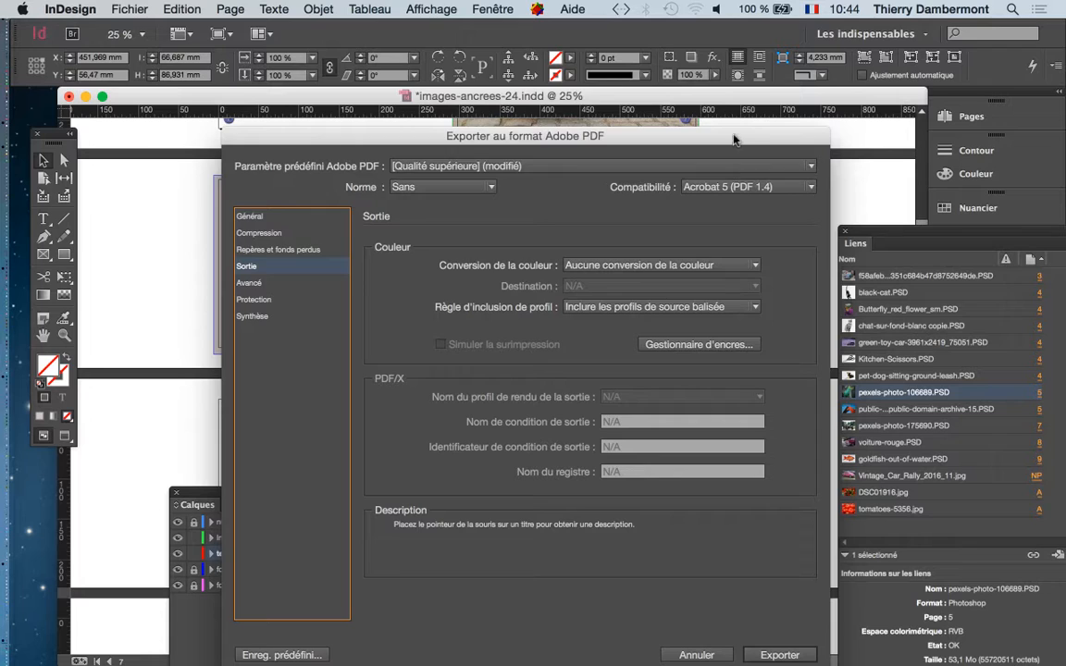
{"action": "left_click_drag", "start_coordinate": [730, 140], "coordinate": [730, 109]}
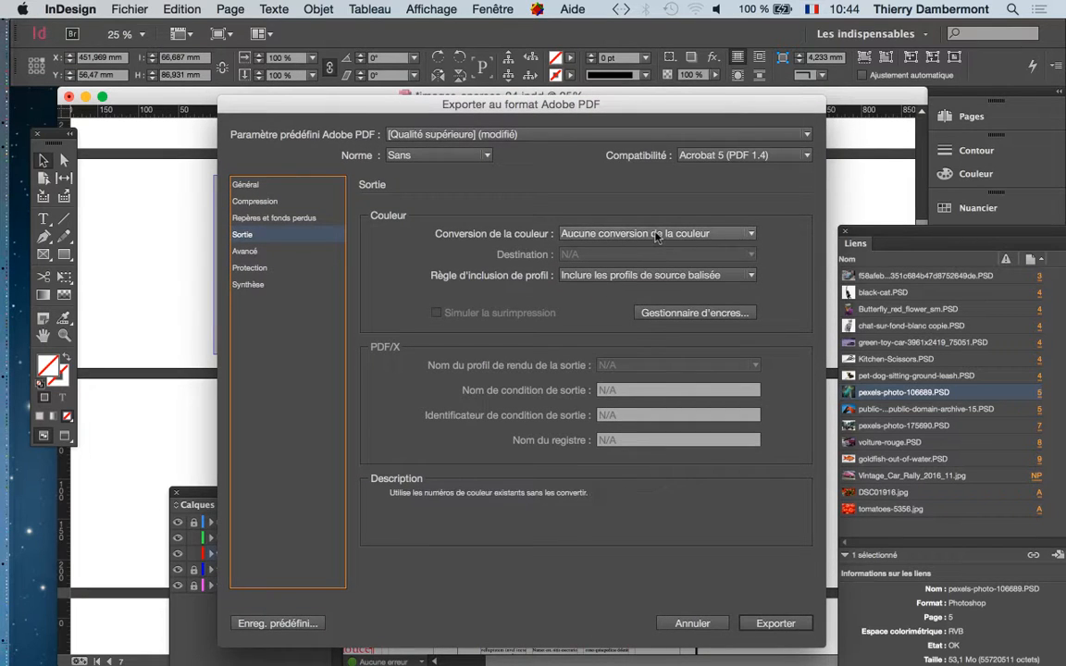
{"action": "key", "text": "alt"}
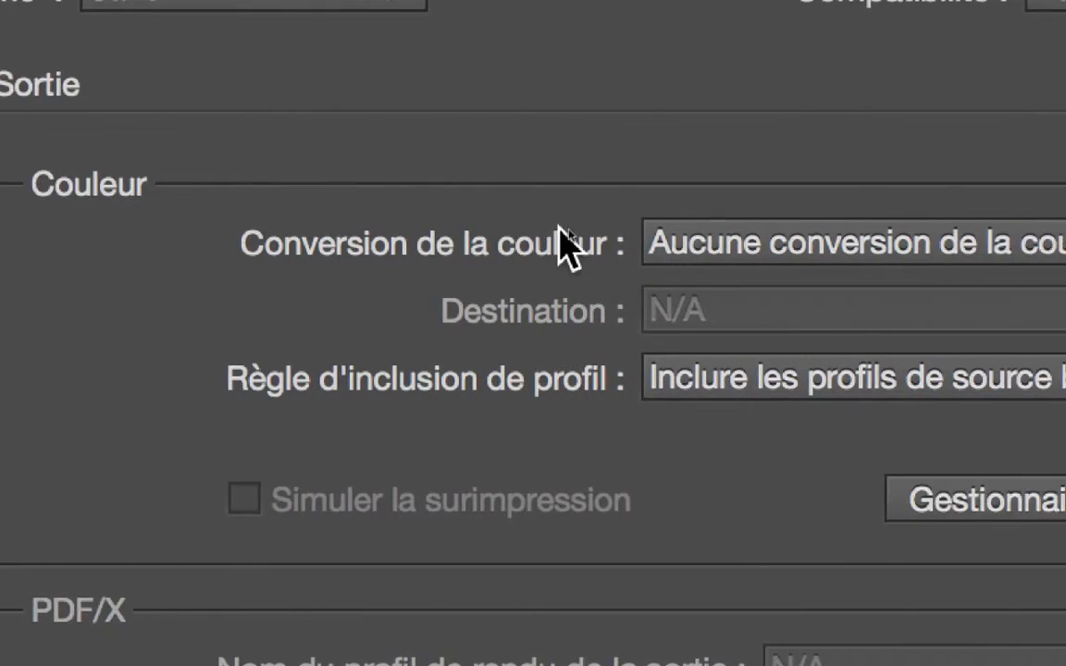
{"action": "left_click", "coordinate": [606, 242]}
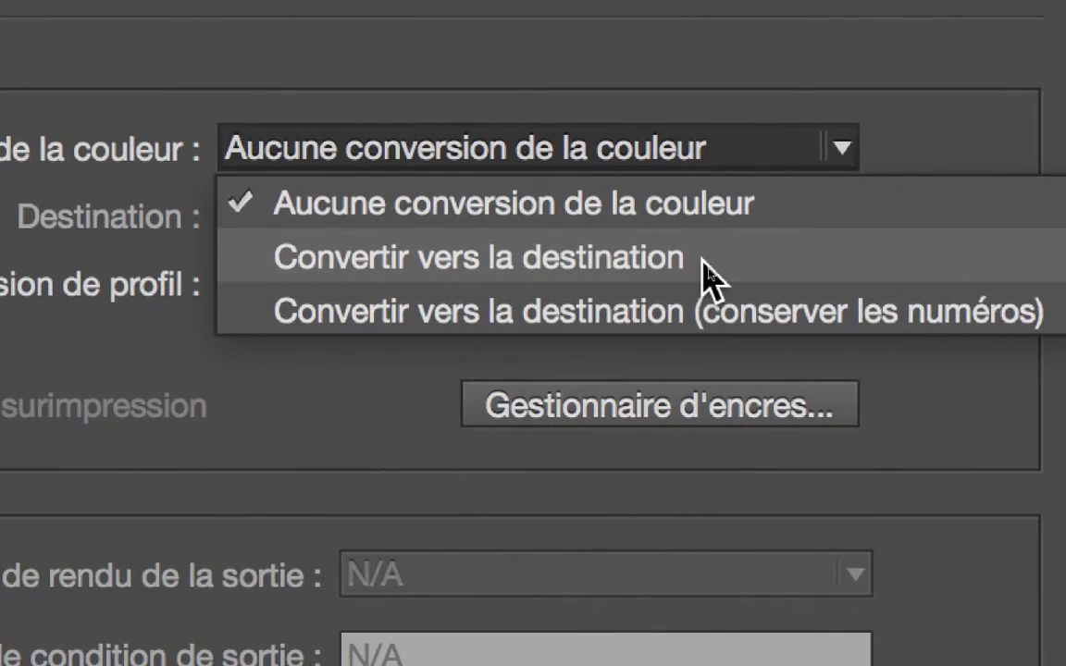
{"action": "left_click", "coordinate": [710, 278]}
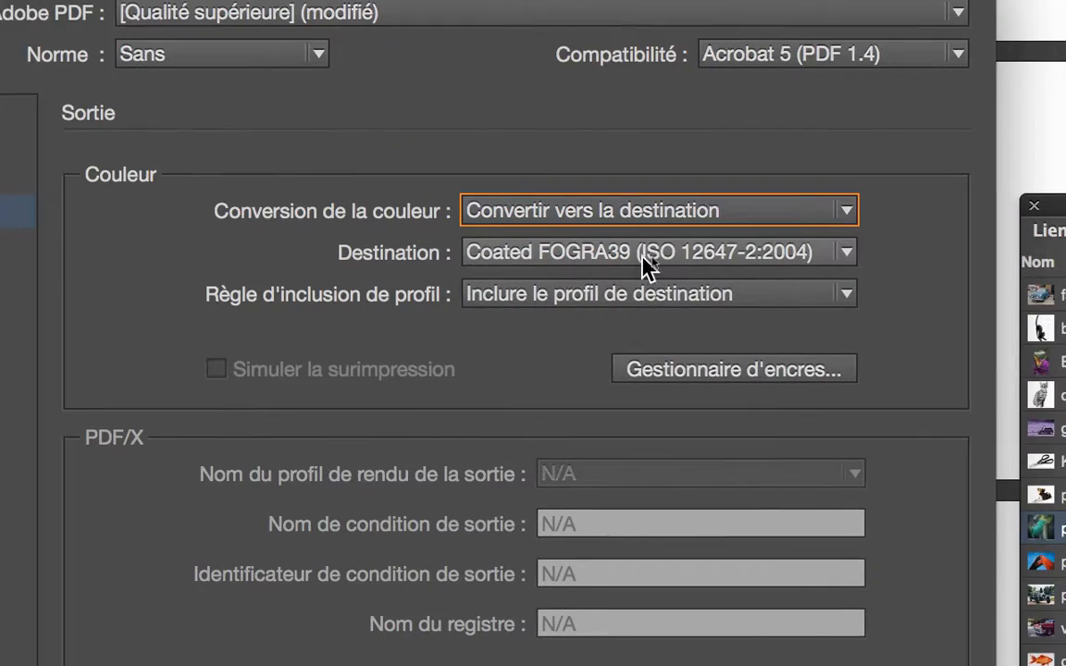
Review the available destination colour profiles for the PDF output and select Coated FOGRA39 (ISO 12647-2:2004).
{"action": "left_click", "coordinate": [690, 262]}
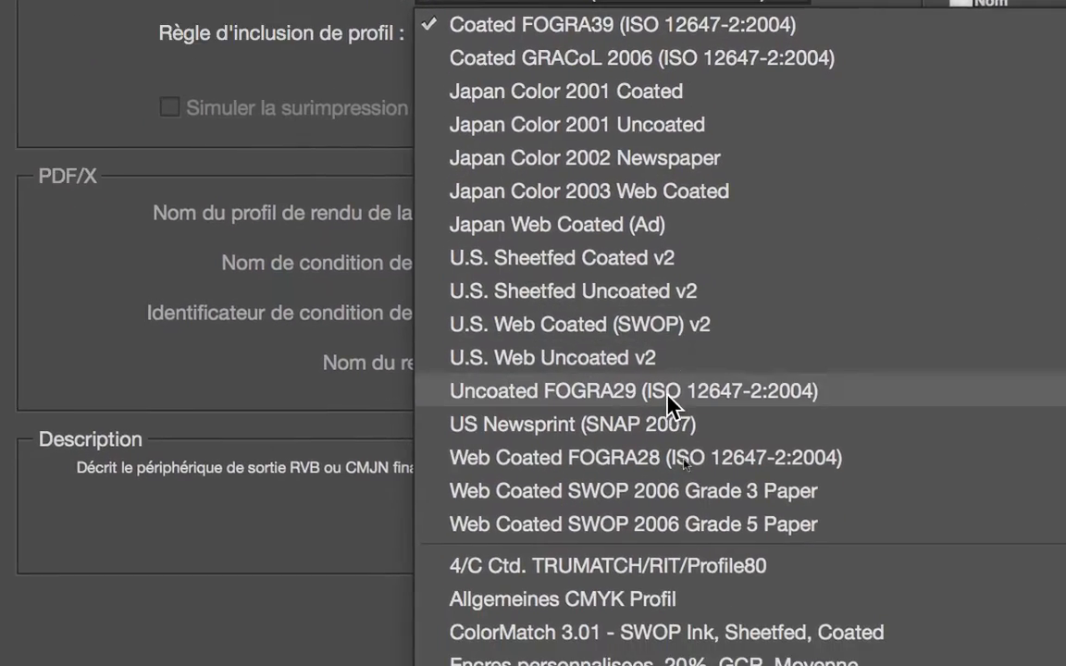
{"action": "scroll", "coordinate": [666, 425], "scroll_direction": "up", "scroll_amount": 3}
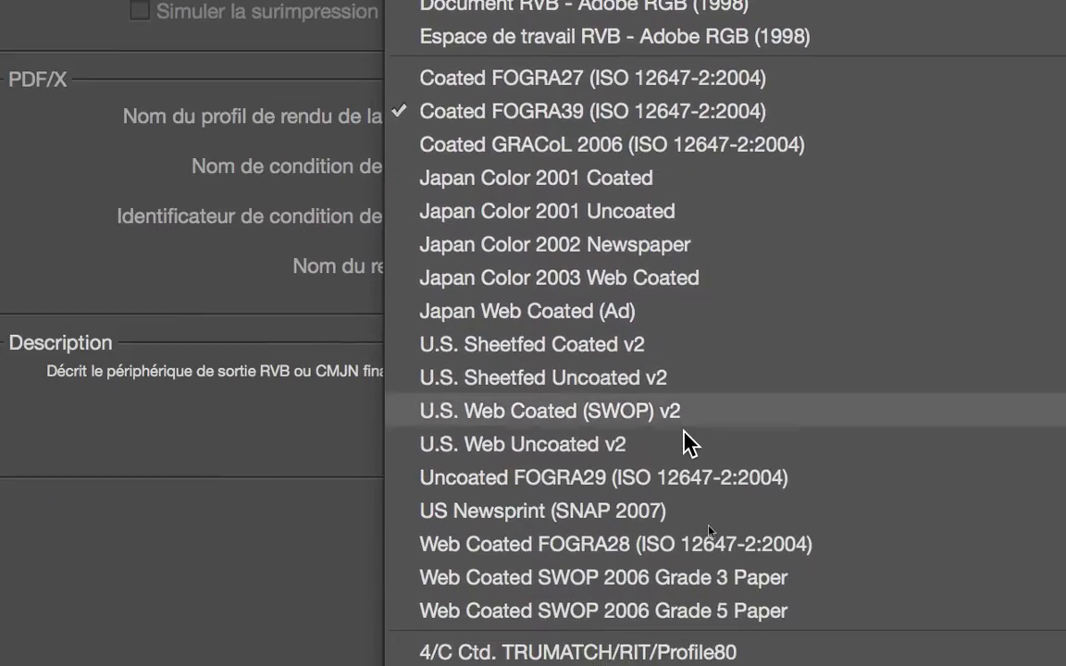
{"action": "scroll", "coordinate": [684, 435], "scroll_direction": "down", "scroll_amount": 3}
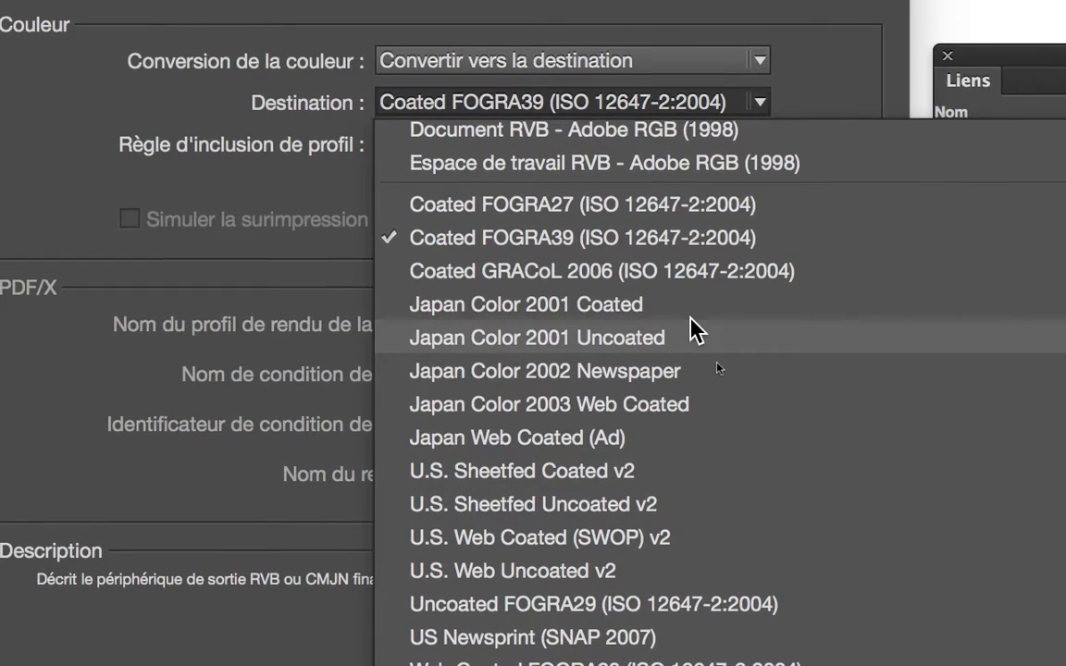
{"action": "scroll", "coordinate": [694, 333], "scroll_direction": "down", "scroll_amount": 5}
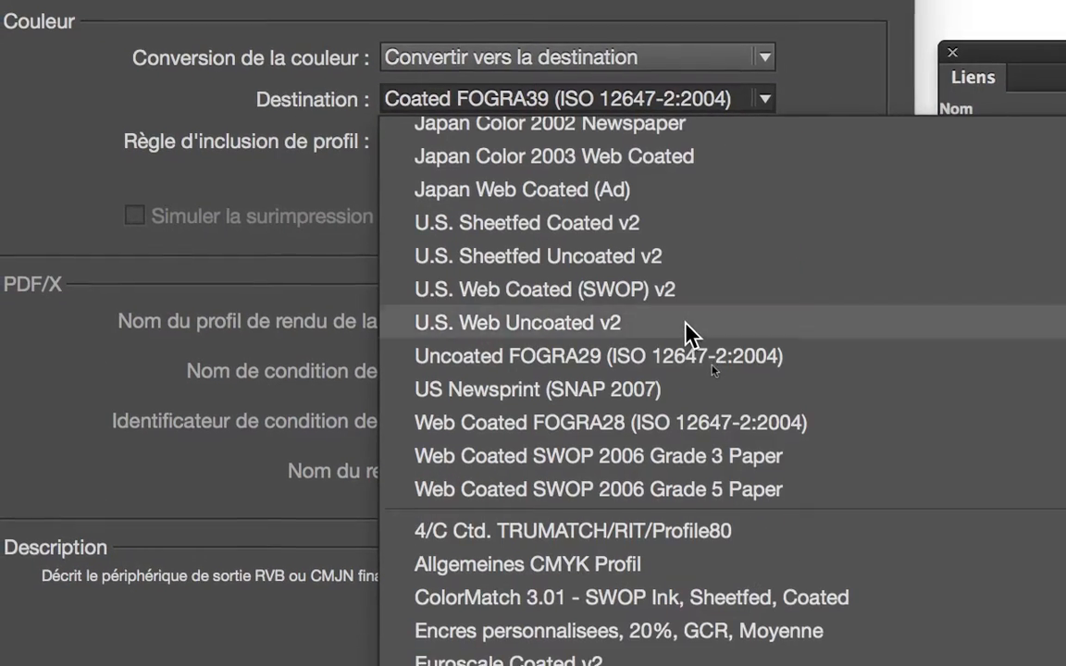
{"action": "scroll", "coordinate": [693, 334], "scroll_direction": "down", "scroll_amount": 5}
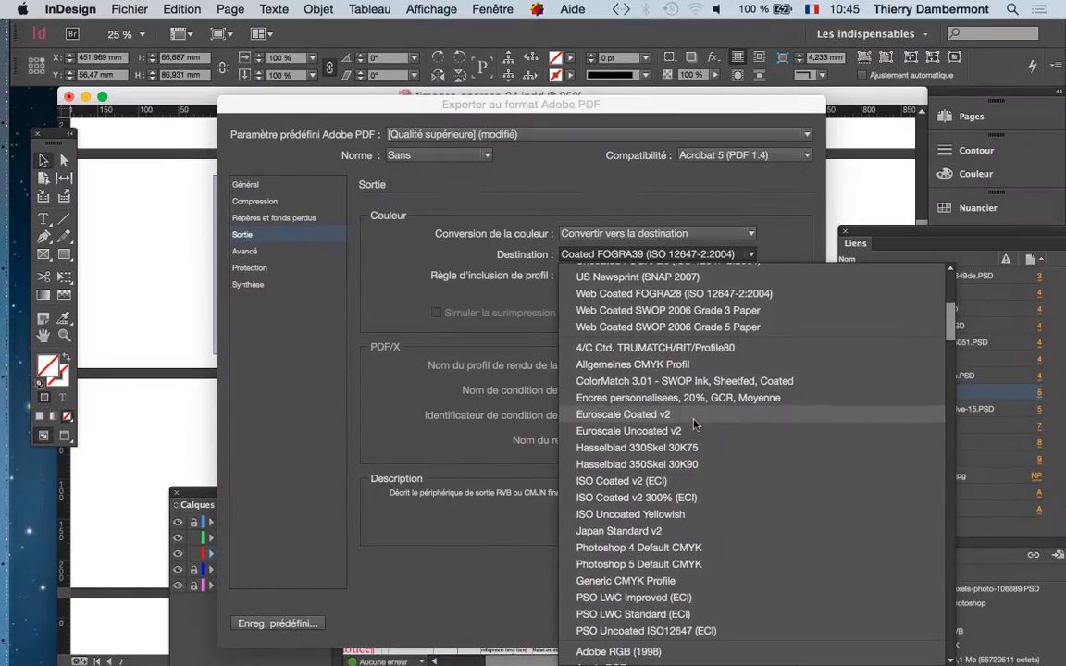
{"action": "scroll", "coordinate": [672, 365], "scroll_direction": "up", "scroll_amount": 5}
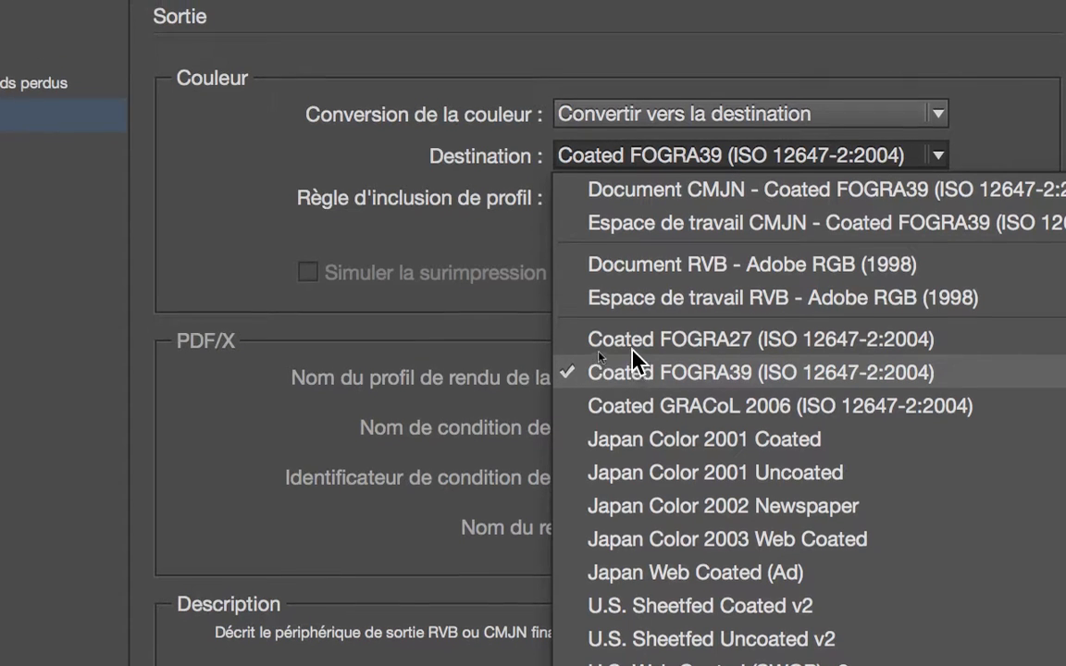
{"action": "scroll", "coordinate": [636, 370], "scroll_direction": "down", "scroll_amount": 2}
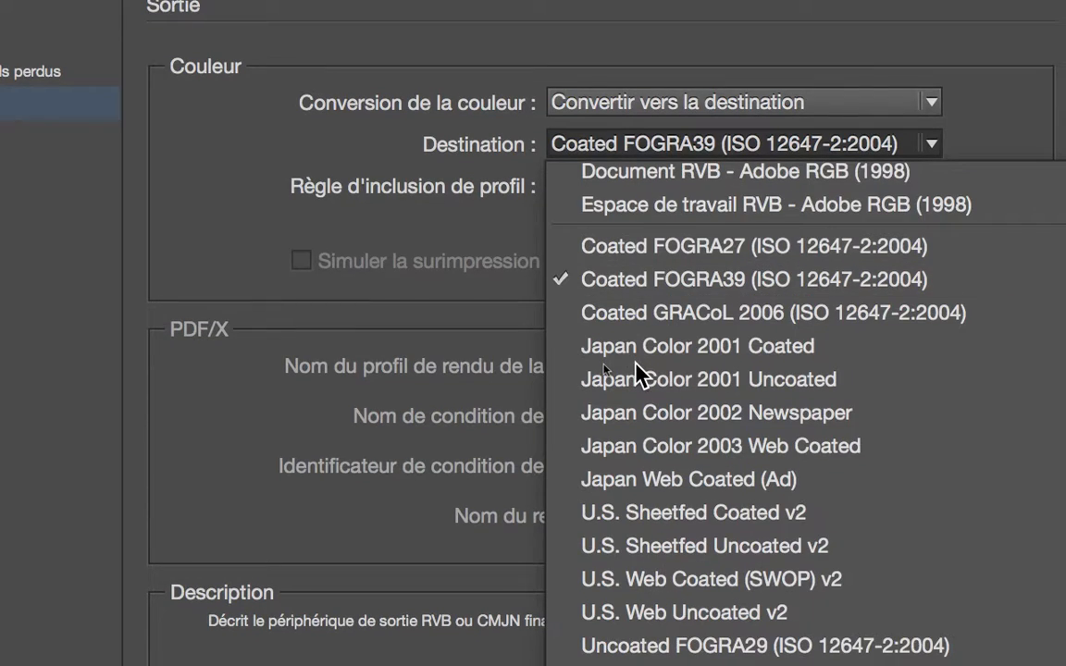
{"action": "scroll", "coordinate": [638, 384], "scroll_direction": "down", "scroll_amount": 5}
{"action": "scroll", "coordinate": [639, 384], "scroll_direction": "down", "scroll_amount": 8}
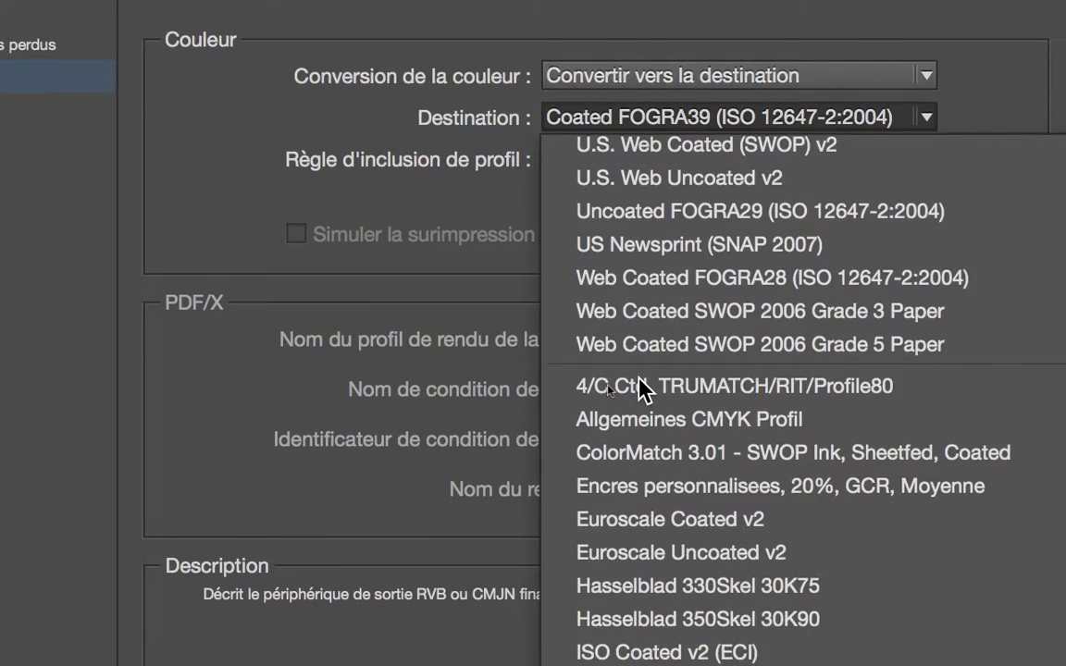
{"action": "scroll", "coordinate": [640, 385], "scroll_direction": "up", "scroll_amount": 3}
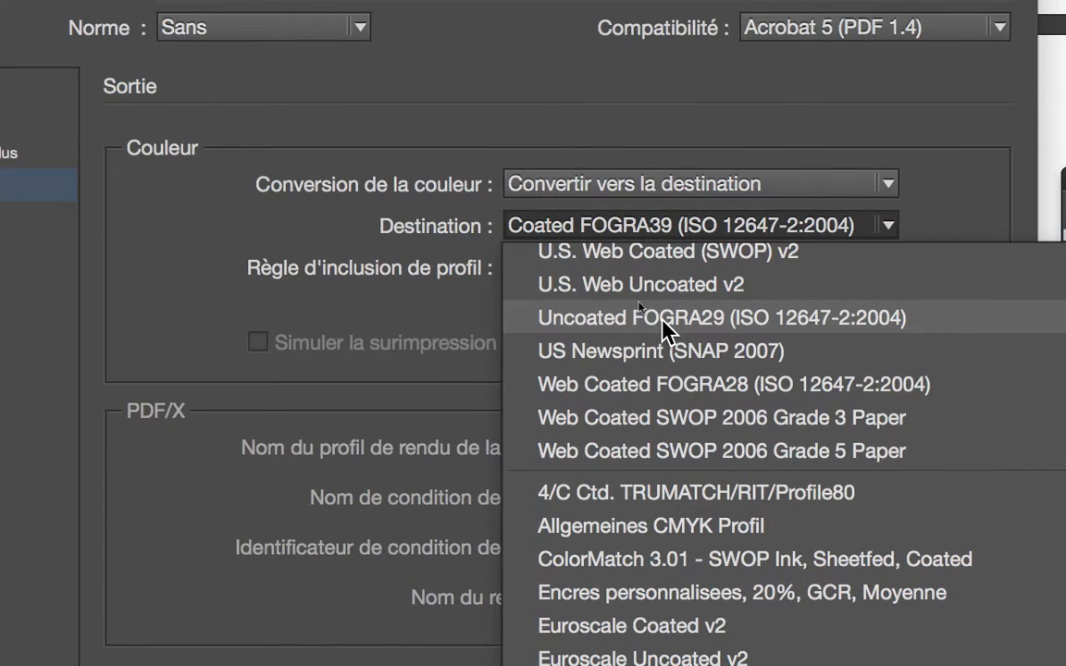
{"action": "scroll", "coordinate": [661, 319], "scroll_direction": "up", "scroll_amount": 10}
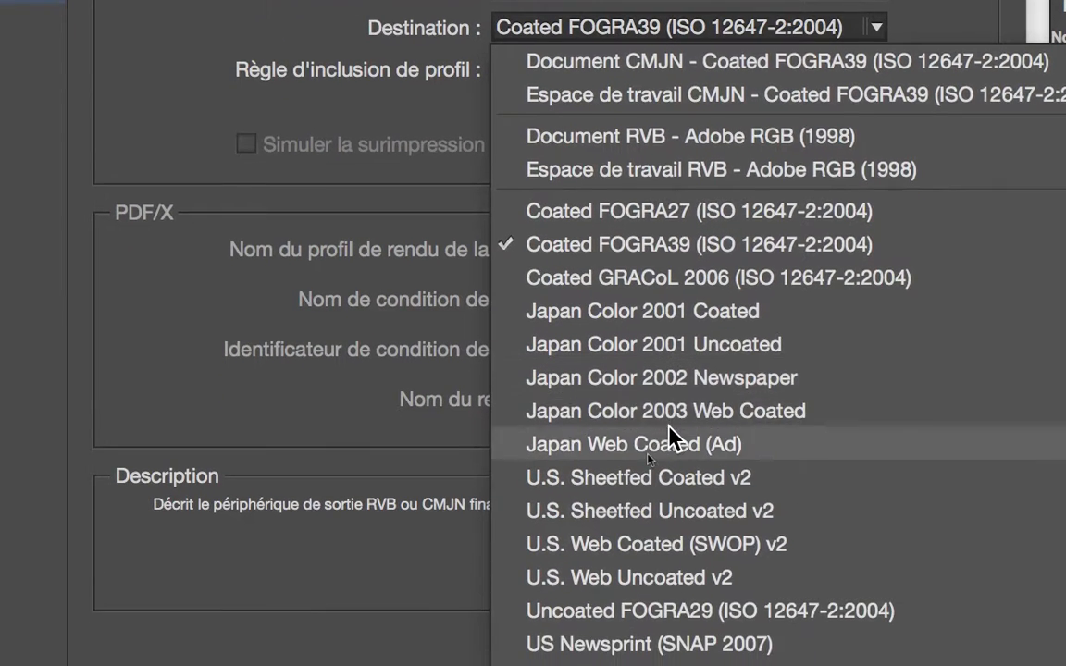
{"action": "scroll", "coordinate": [645, 568], "scroll_direction": "down", "scroll_amount": 4}
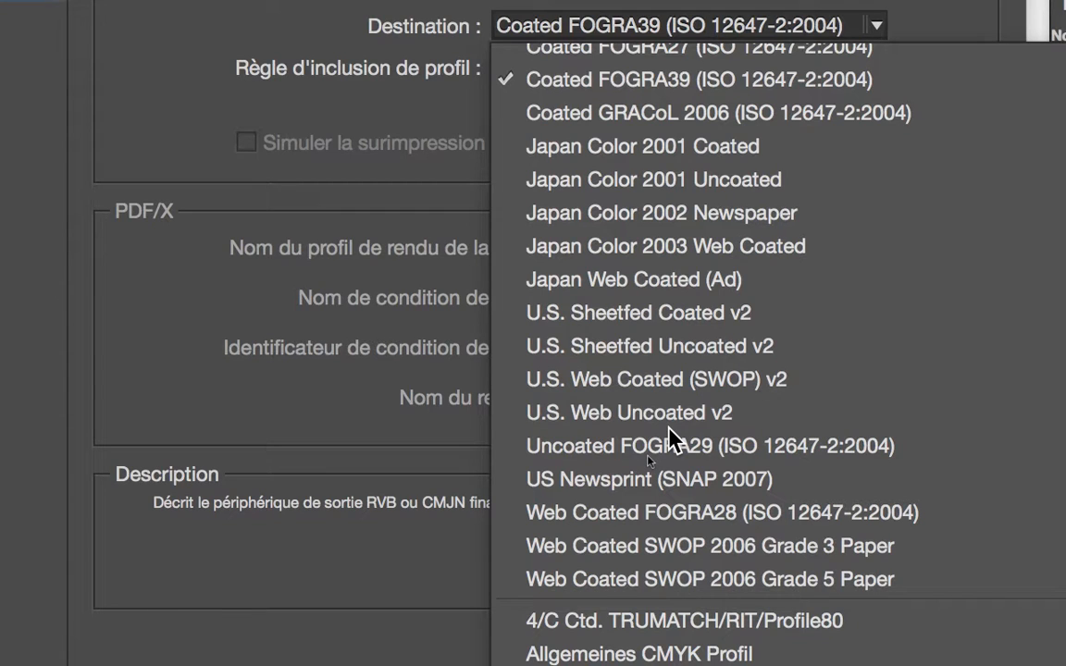
{"action": "scroll", "coordinate": [668, 428], "scroll_direction": "down", "scroll_amount": 3}
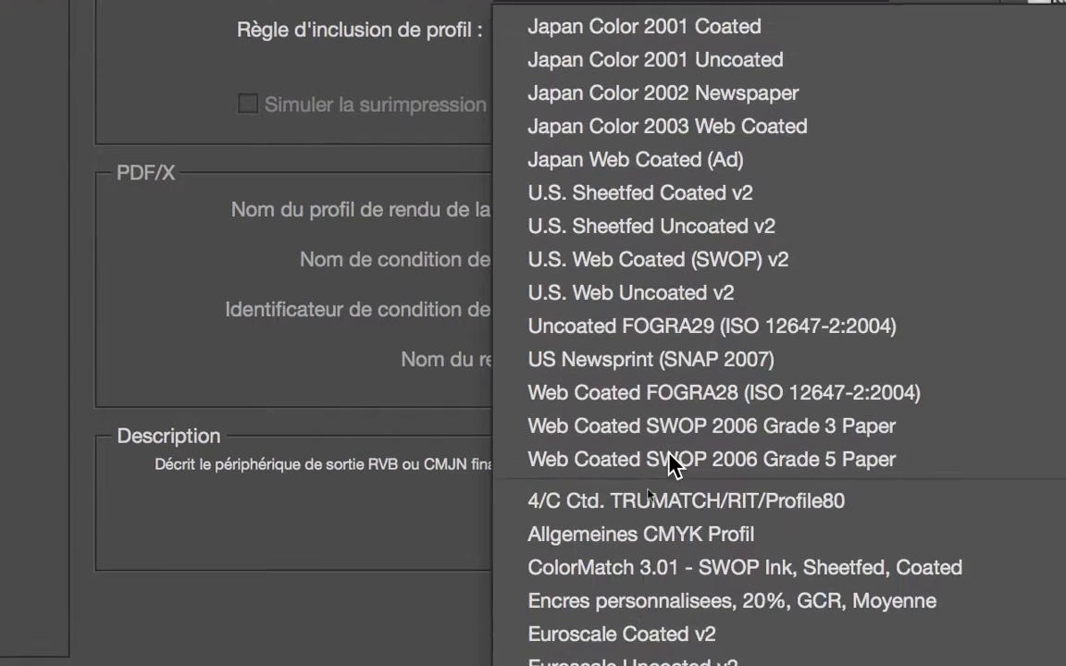
{"action": "scroll", "coordinate": [672, 453], "scroll_direction": "up", "scroll_amount": 7}
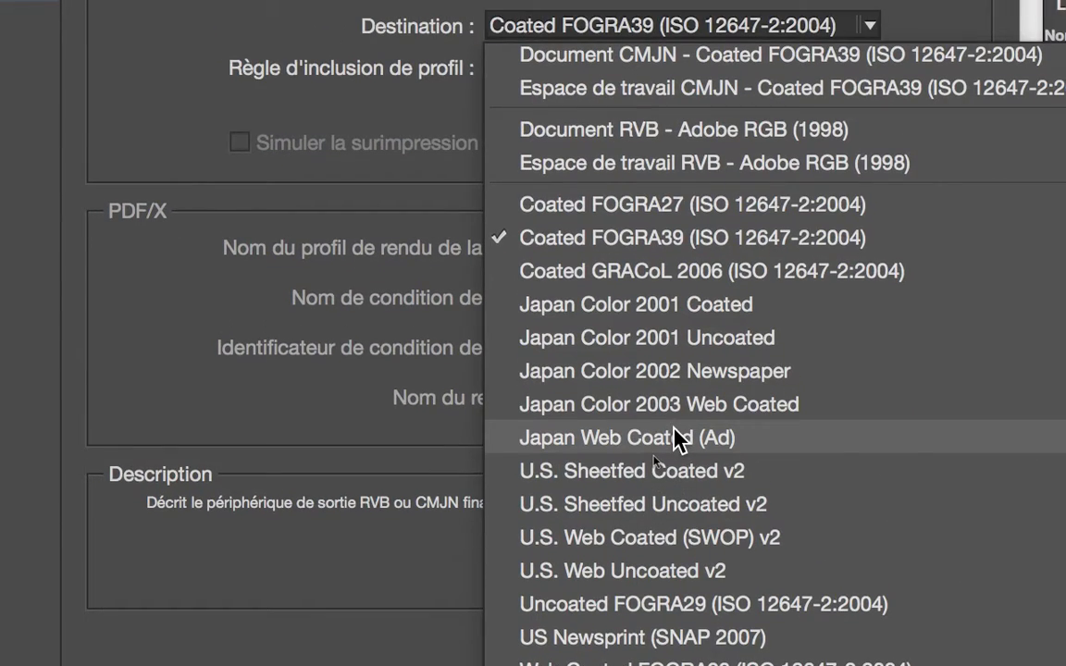
{"action": "left_click", "coordinate": [648, 237]}
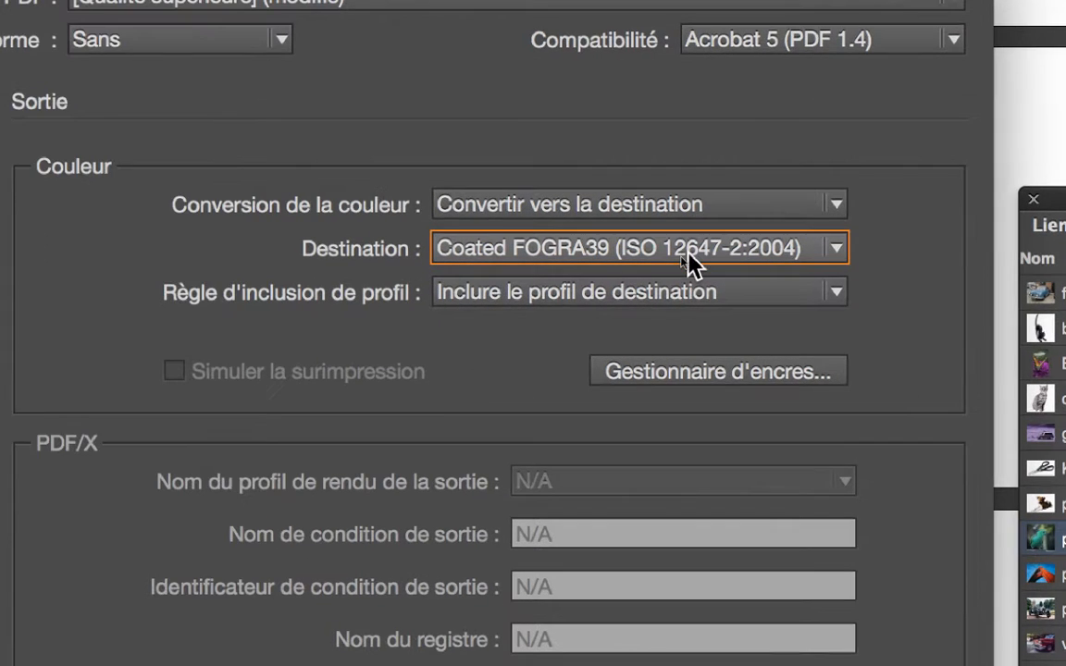
Compare the coated and uncoated FOGRA destination profiles once more, keeping Coated FOGRA39 (ISO 12647-2:2004).
{"action": "left_click", "coordinate": [682, 264]}
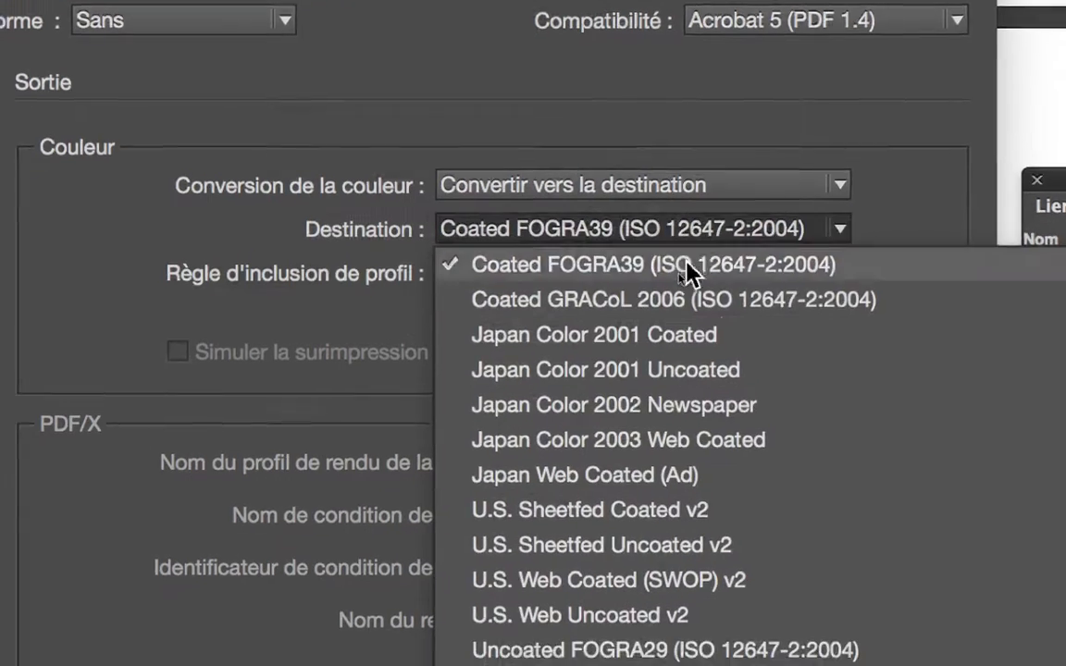
{"action": "scroll", "coordinate": [684, 287], "scroll_direction": "down", "scroll_amount": 3}
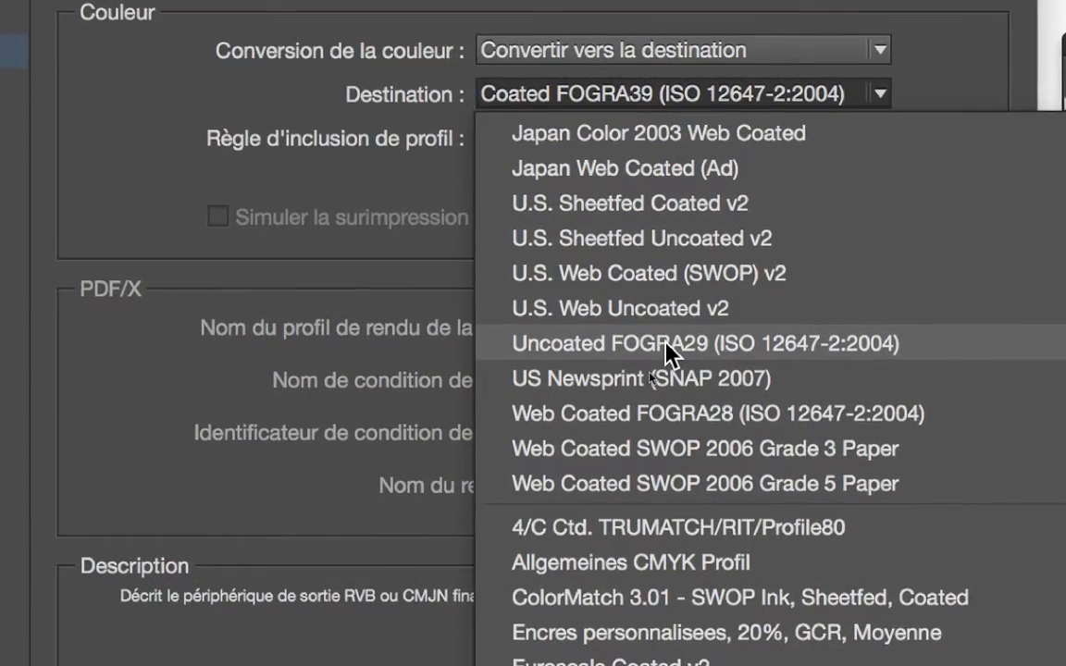
{"action": "scroll", "coordinate": [665, 341], "scroll_direction": "down", "scroll_amount": 3}
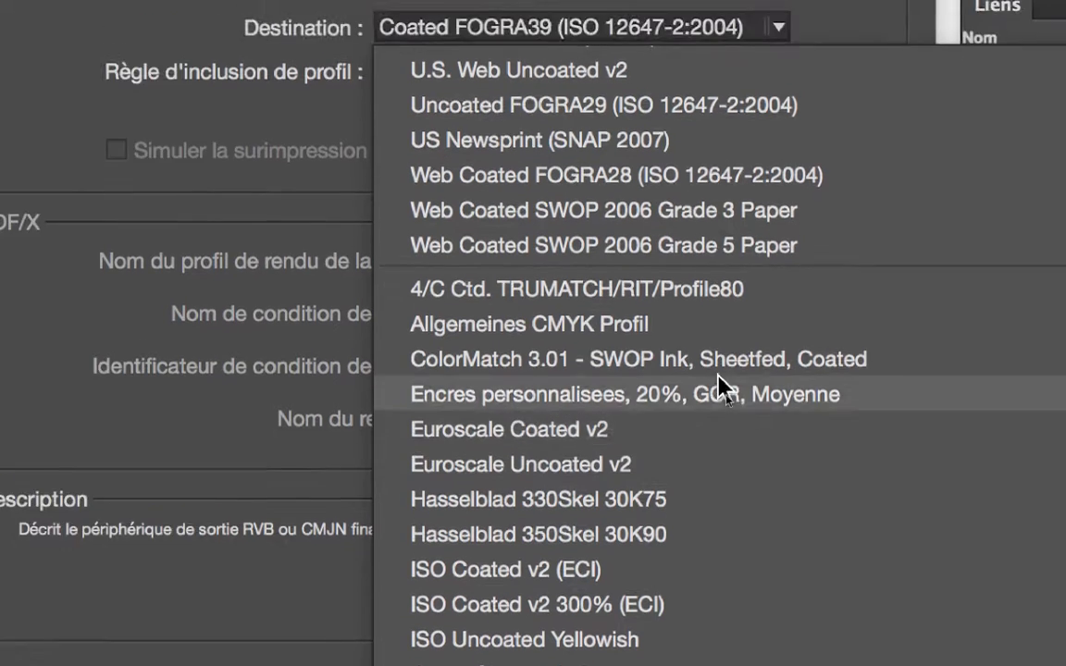
{"action": "scroll", "coordinate": [720, 374], "scroll_direction": "up", "scroll_amount": 5}
{"action": "scroll", "coordinate": [721, 342], "scroll_direction": "up", "scroll_amount": 5}
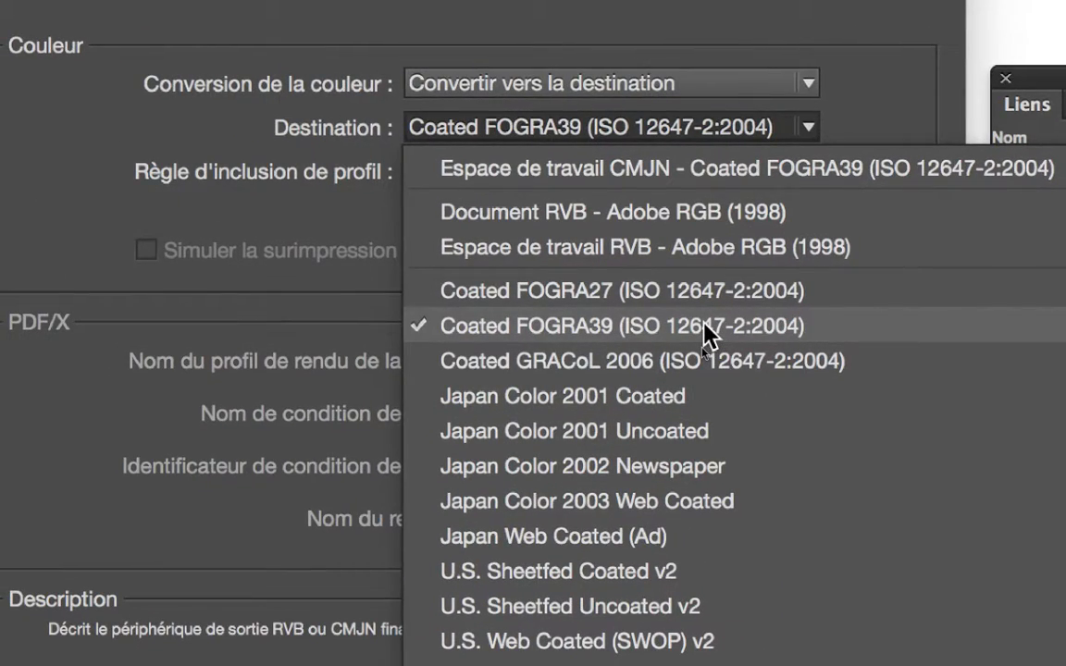
{"action": "left_click", "coordinate": [850, 328]}
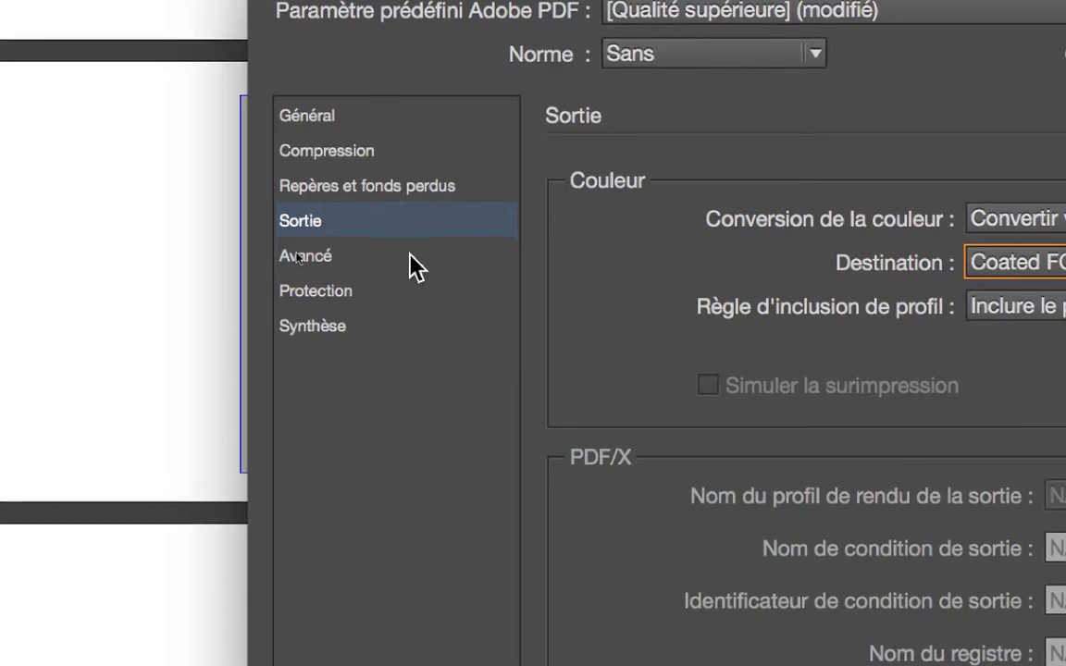
Review the Avancé, Protection and Synthèse settings of the PDF export.
{"action": "left_click", "coordinate": [413, 258]}
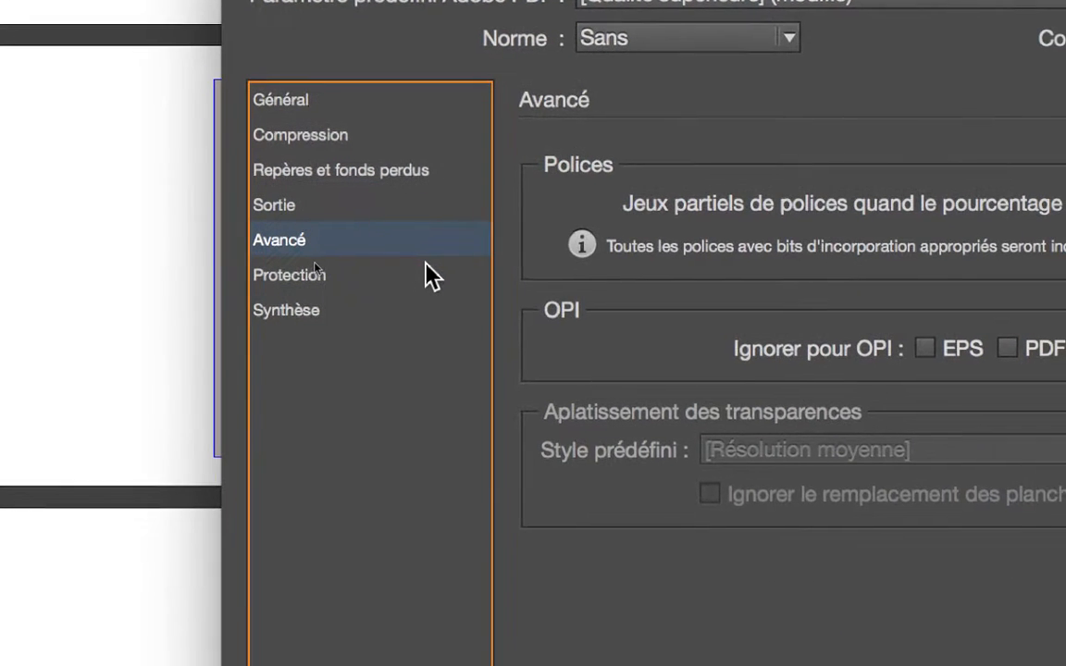
{"action": "left_click", "coordinate": [426, 270]}
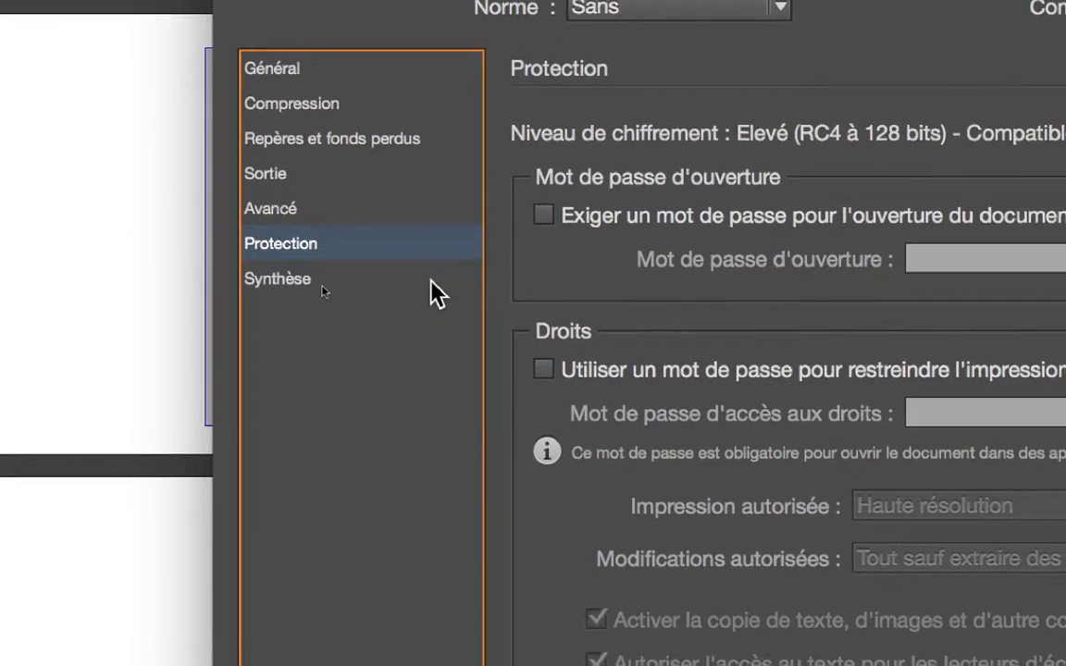
{"action": "left_click", "coordinate": [428, 309]}
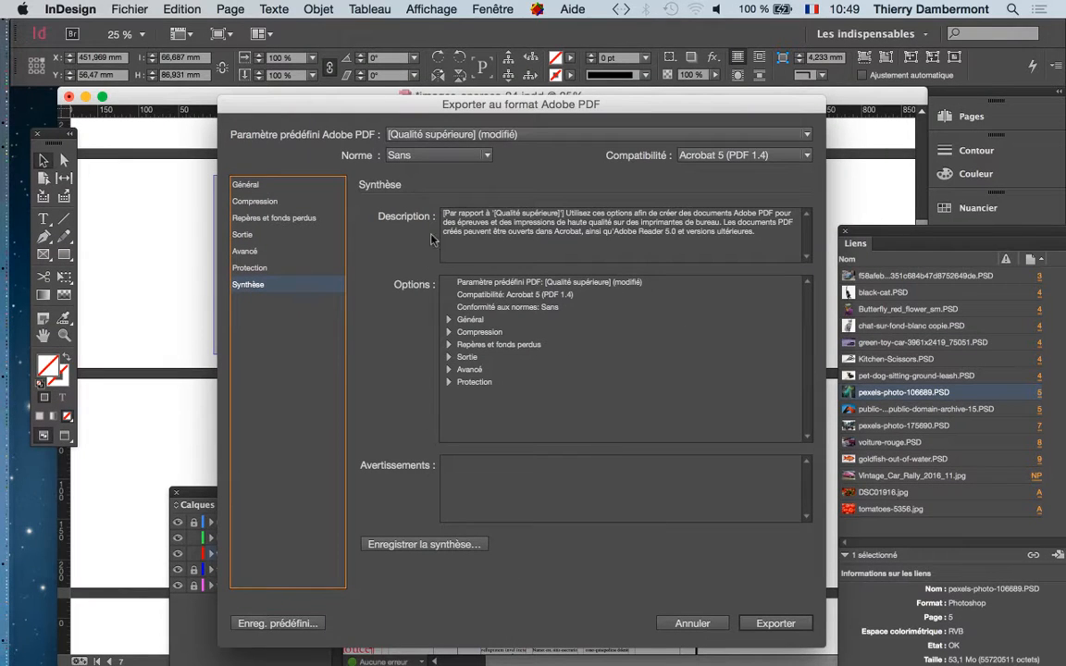
{"action": "key", "text": "alt"}
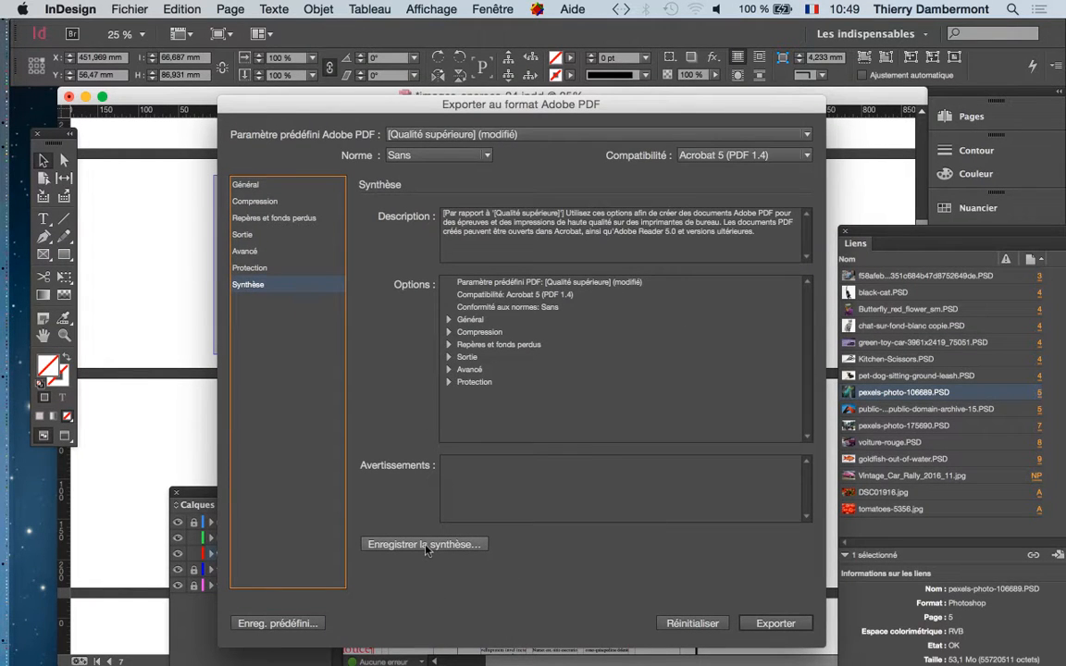
{"action": "key", "text": "alt"}
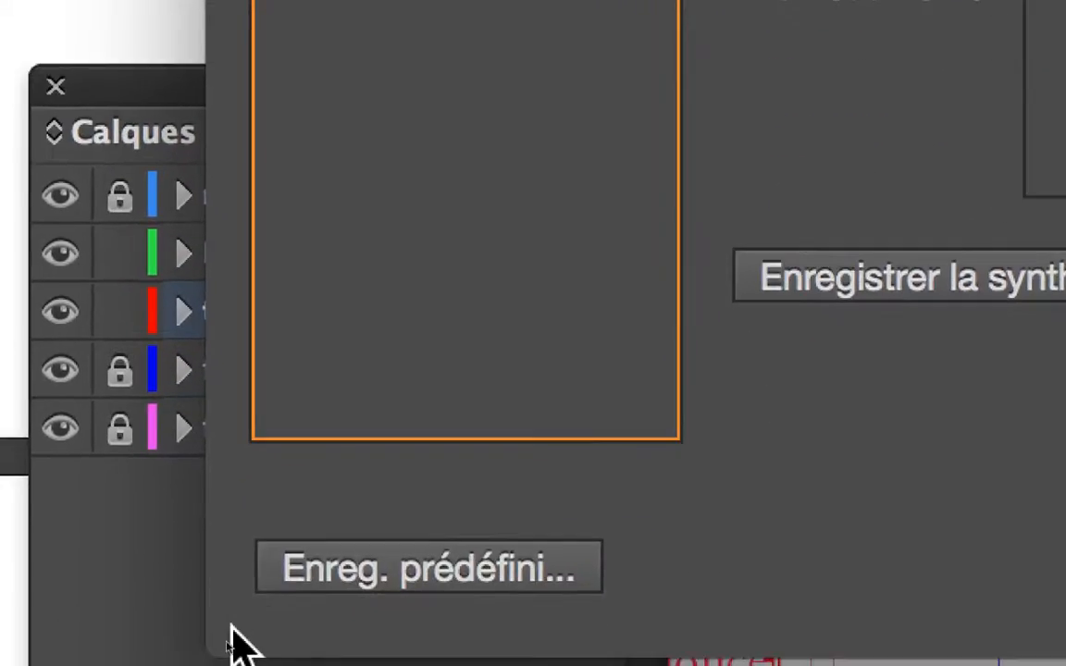
Save the current PDF export settings as a preset named ID-fev2017 and check it in the list of presets.
{"action": "left_click", "coordinate": [330, 573]}
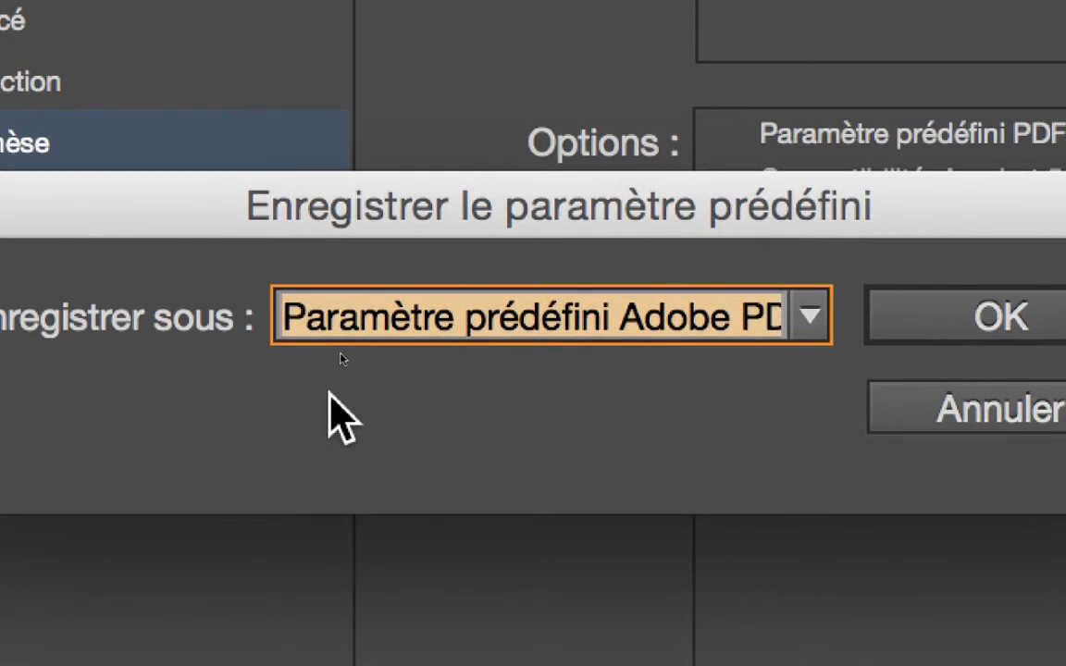
{"action": "key", "text": "BackSpace"}
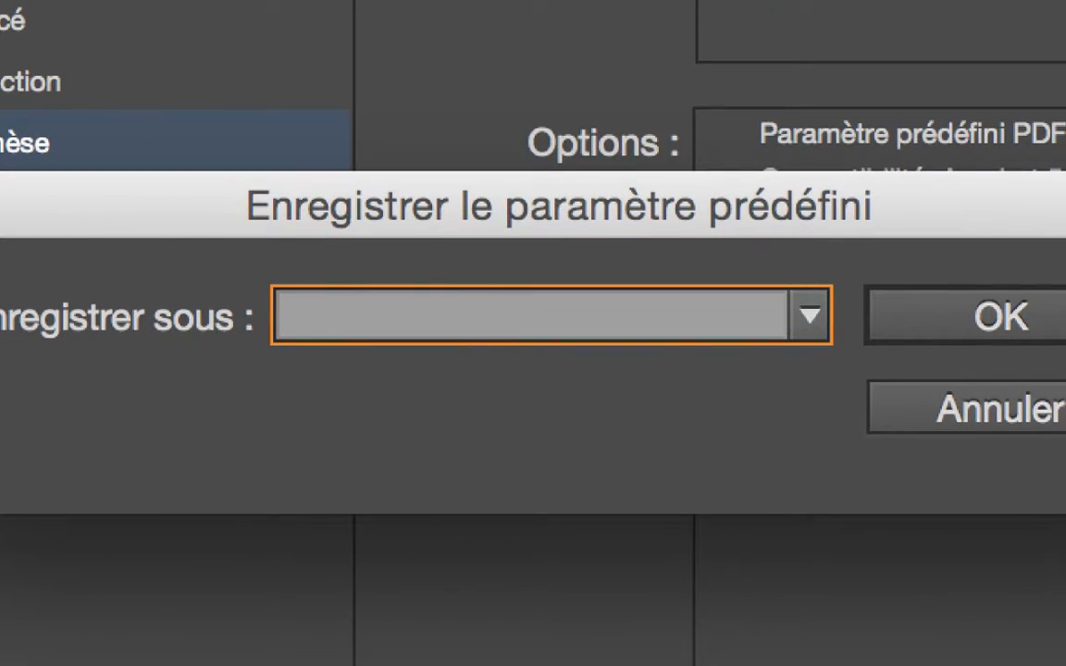
{"action": "type", "text": "f"}
{"action": "key", "text": "BackSpace"}
{"action": "type", "text": "ID"}
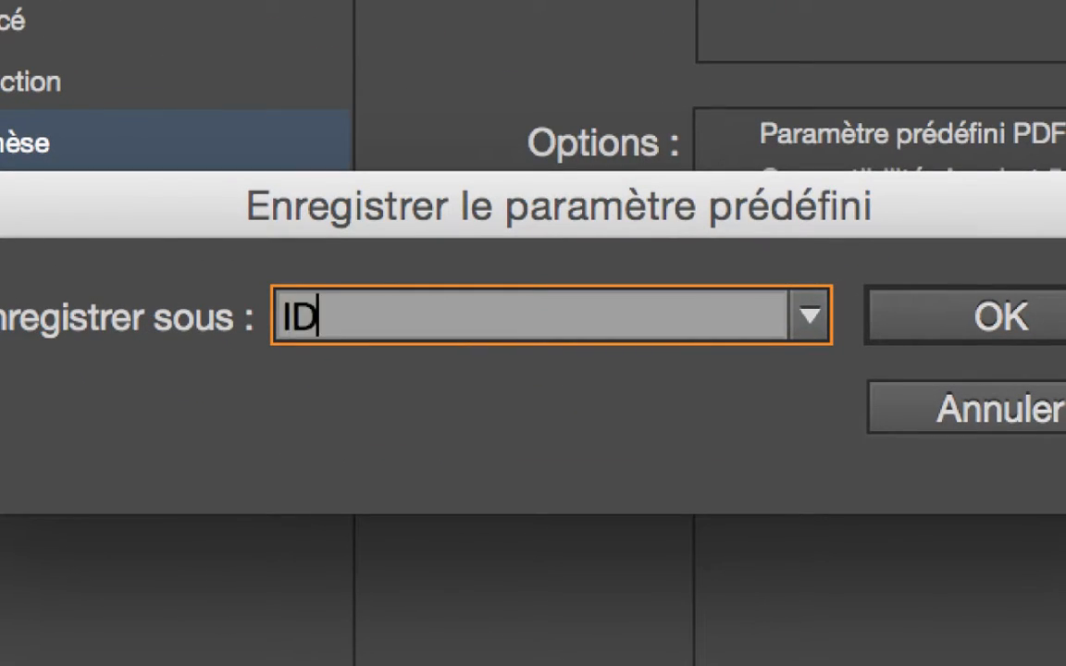
{"action": "type", "text": "-fev2017"}
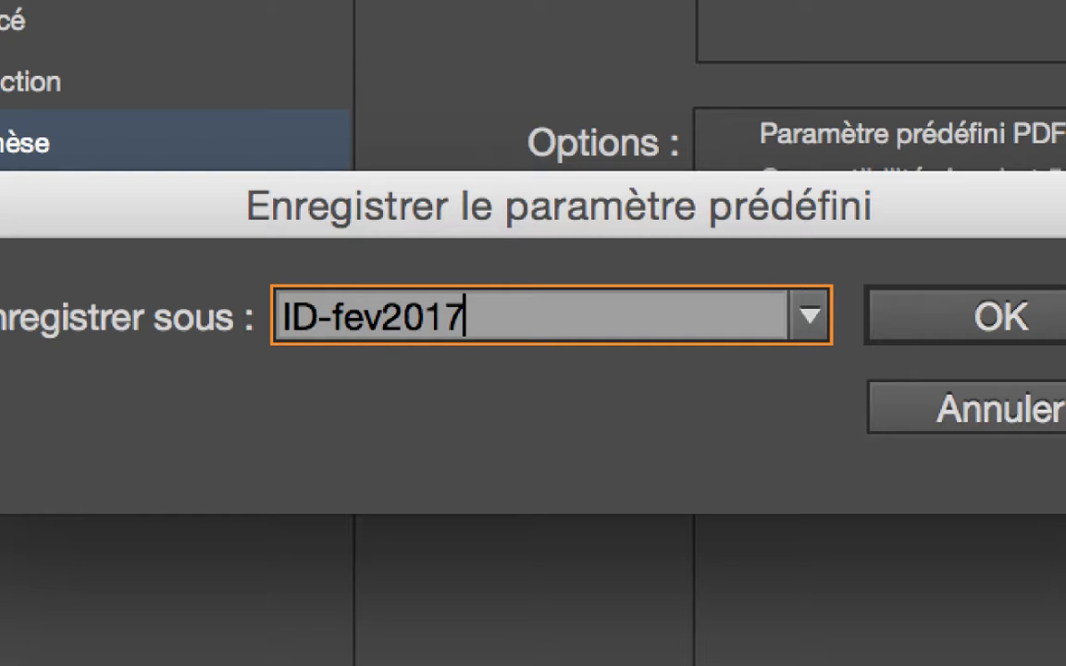
{"action": "key", "text": "alt"}
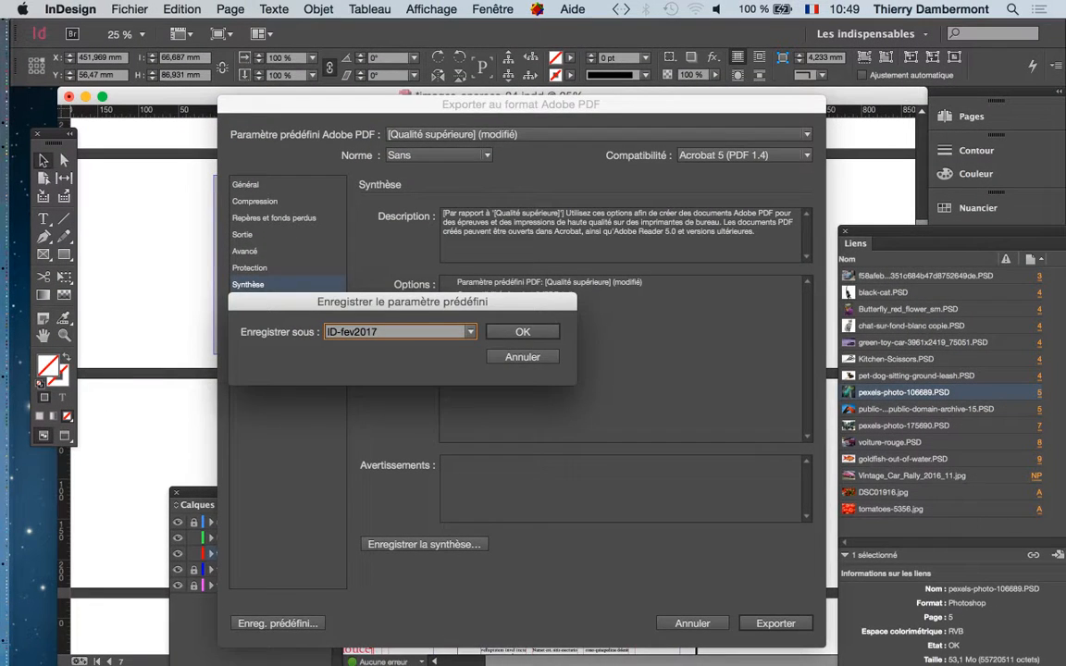
{"action": "key", "text": "Return"}
{"action": "key", "text": "alt"}
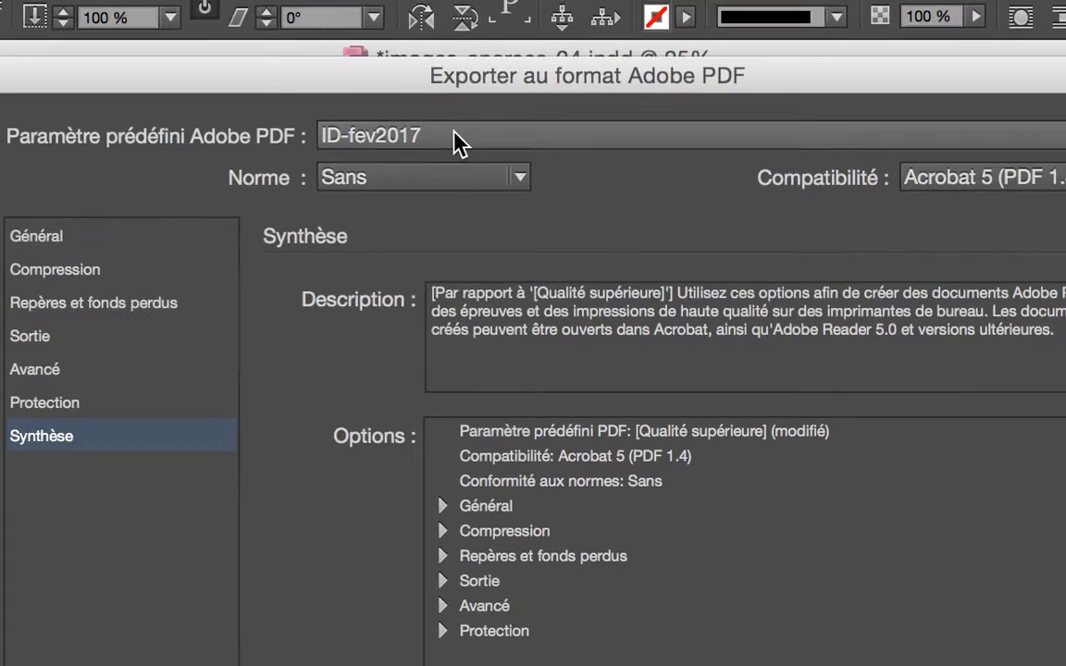
{"action": "left_click", "coordinate": [453, 136]}
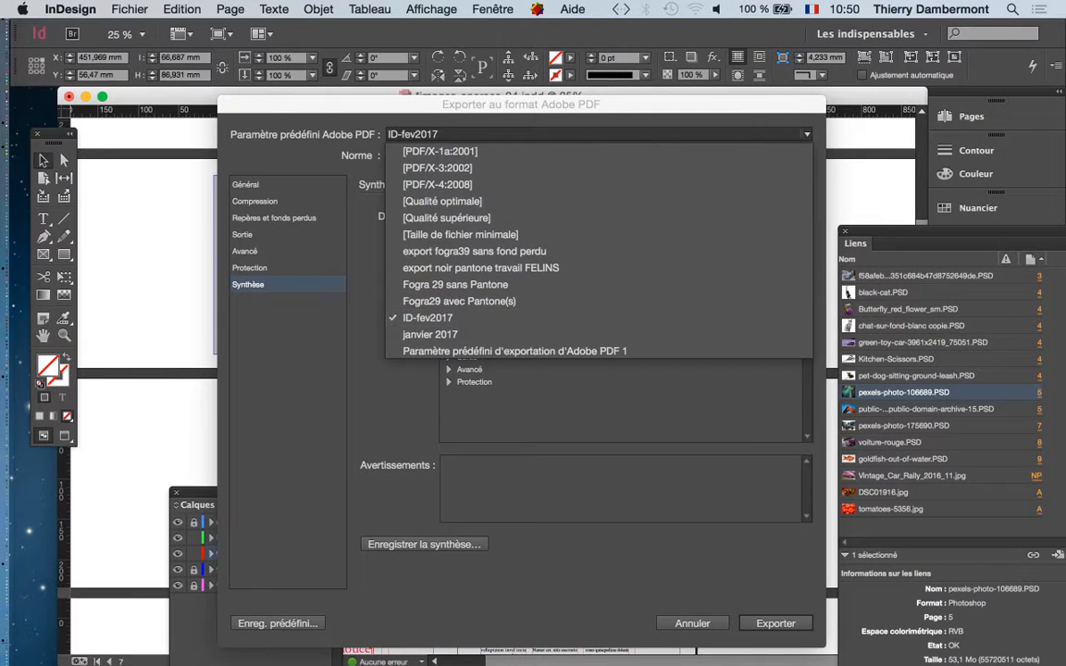
{"action": "left_click", "coordinate": [483, 261]}
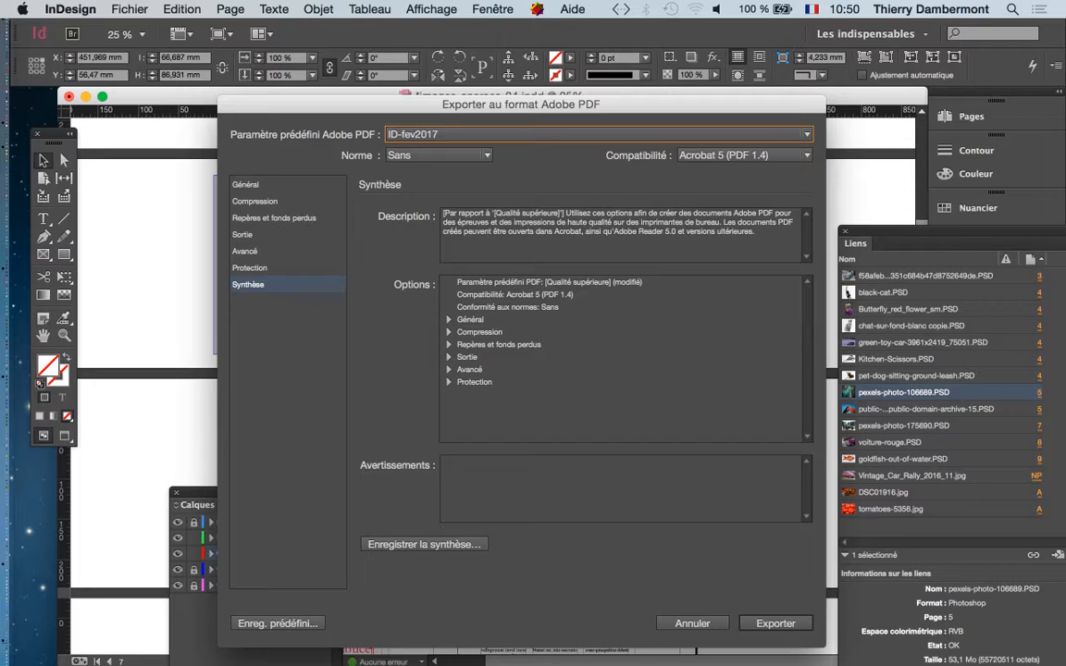
Open the ink manager (Gestionnaire d'encres) from the Sortie settings and reposition its window to examine the document's inks.
{"action": "left_click", "coordinate": [284, 237]}
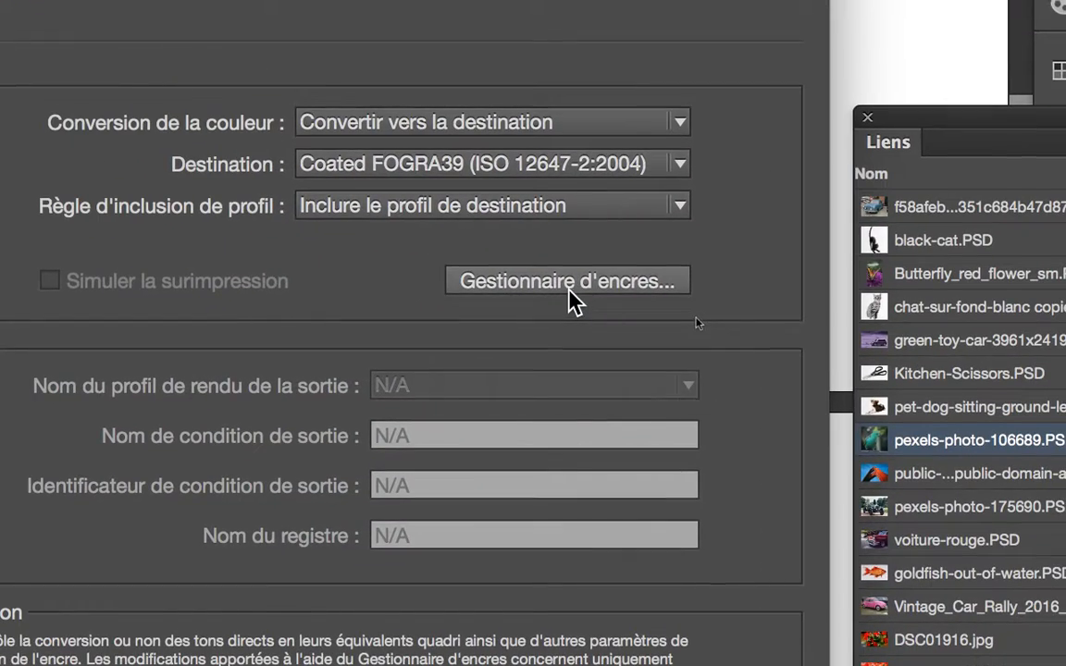
{"action": "left_click", "coordinate": [573, 296]}
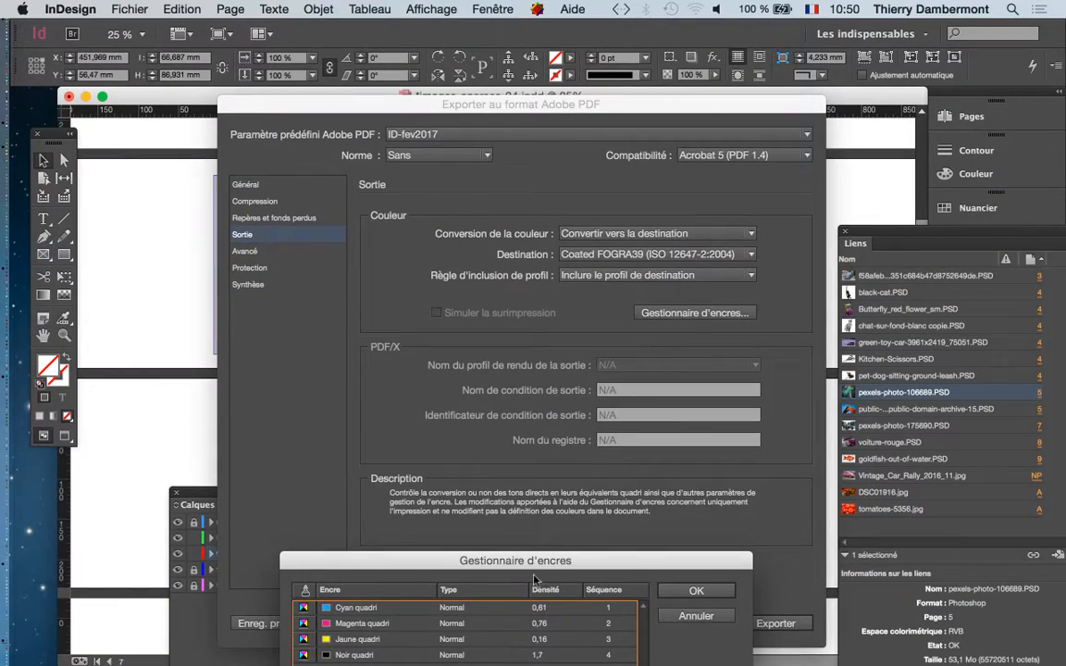
{"action": "left_click_drag", "start_coordinate": [534, 562], "coordinate": [376, 157]}
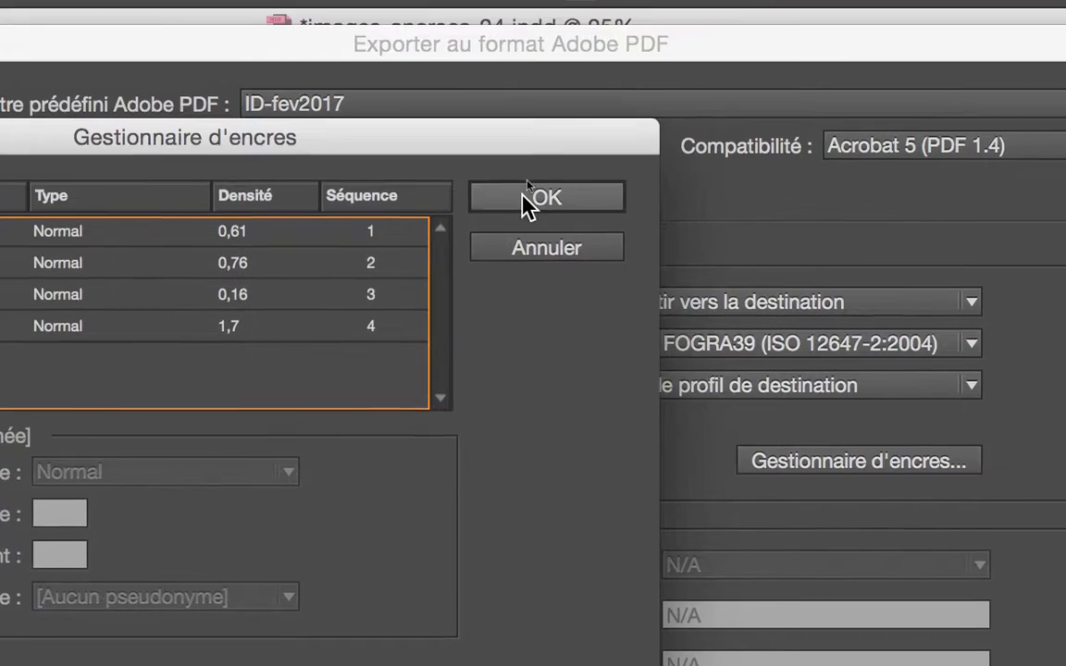
Close the ink manager and export the PDF with the ID-fev2017 preset, continuing with the current transparency blend space.
{"action": "left_click", "coordinate": [547, 134]}
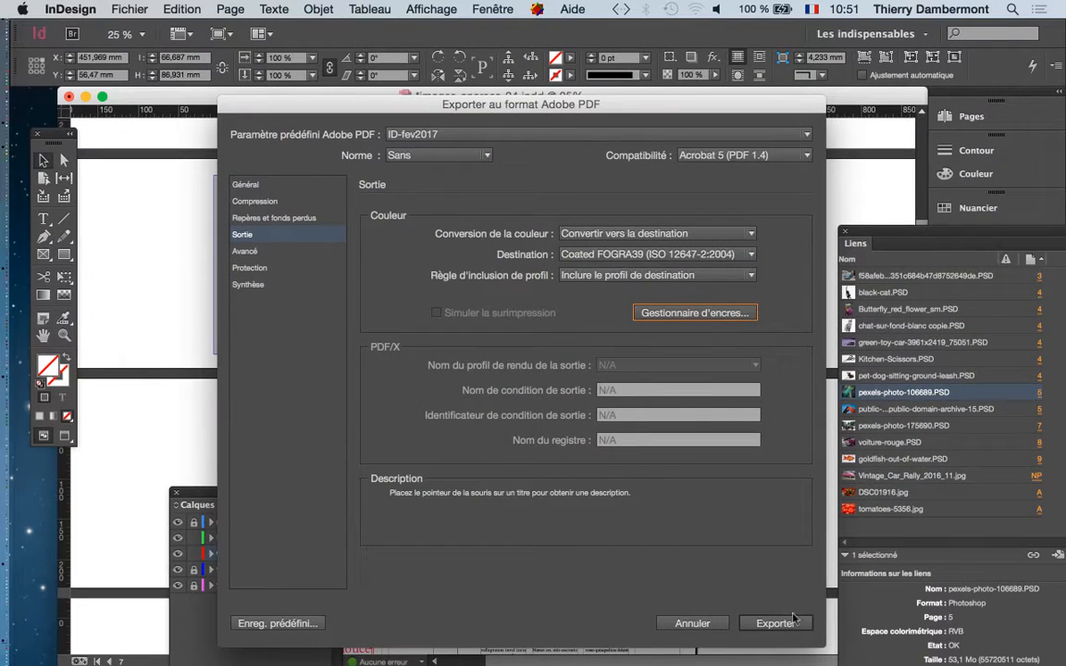
{"action": "left_click", "coordinate": [788, 622]}
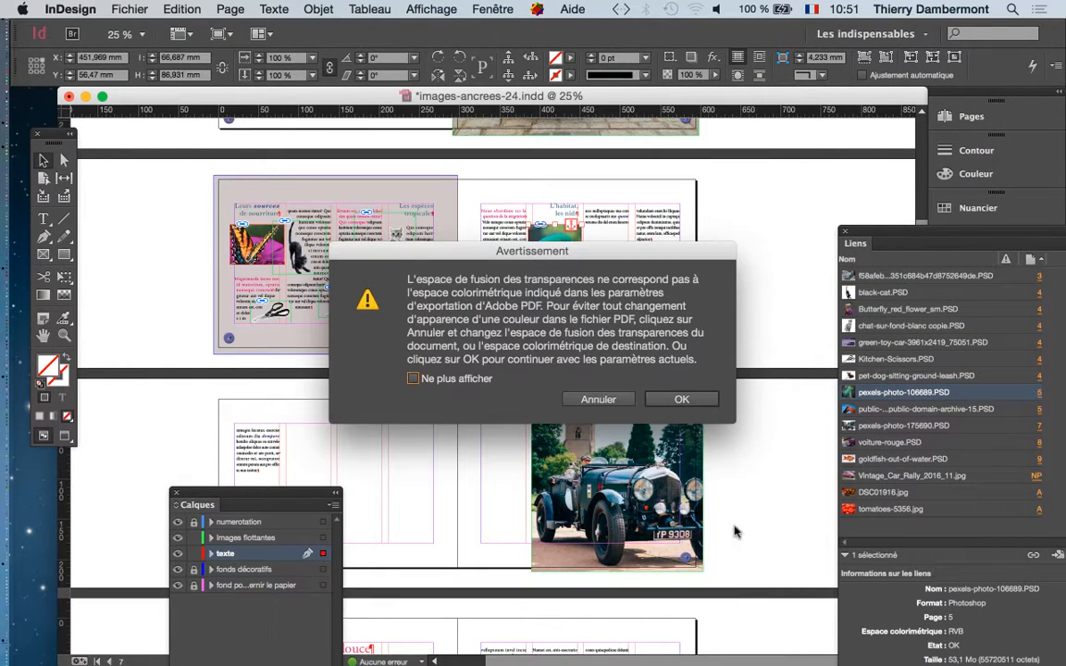
{"action": "left_click", "coordinate": [696, 402]}
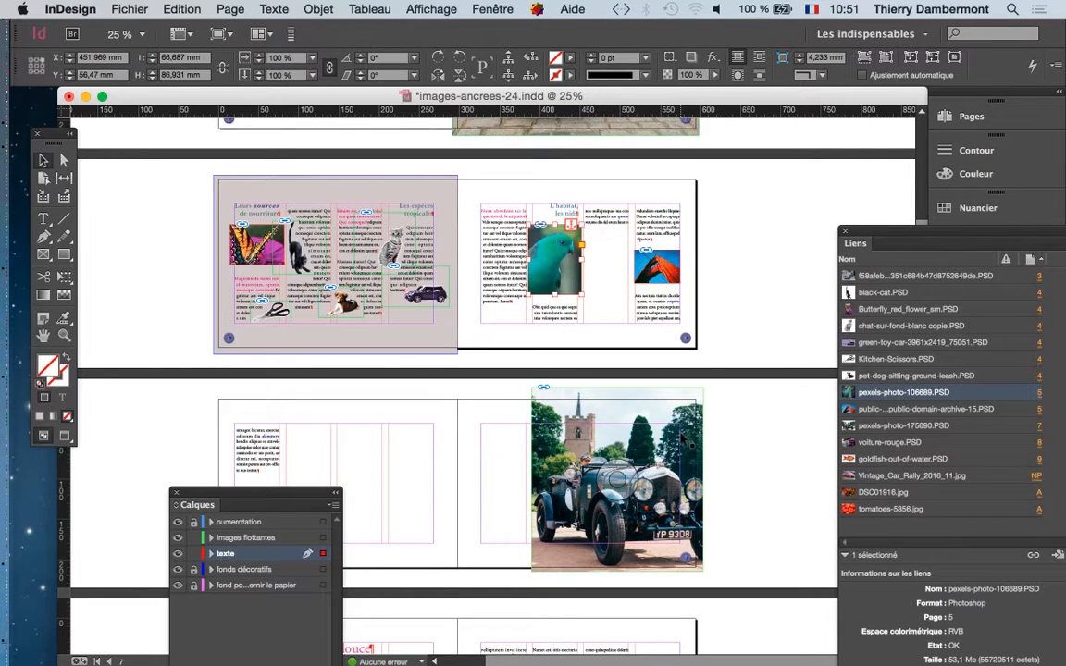
Switch to Finder, collapse the Links and Dossier images-ancrees-24 folders, and select the exported images-ancrees-24.pdf to check its size.
{"action": "key", "text": "super+Tab"}
{"action": "key", "text": "super+Tab"}
{"action": "key", "text": "super+Tab"}
{"action": "key", "text": "super+Tab"}
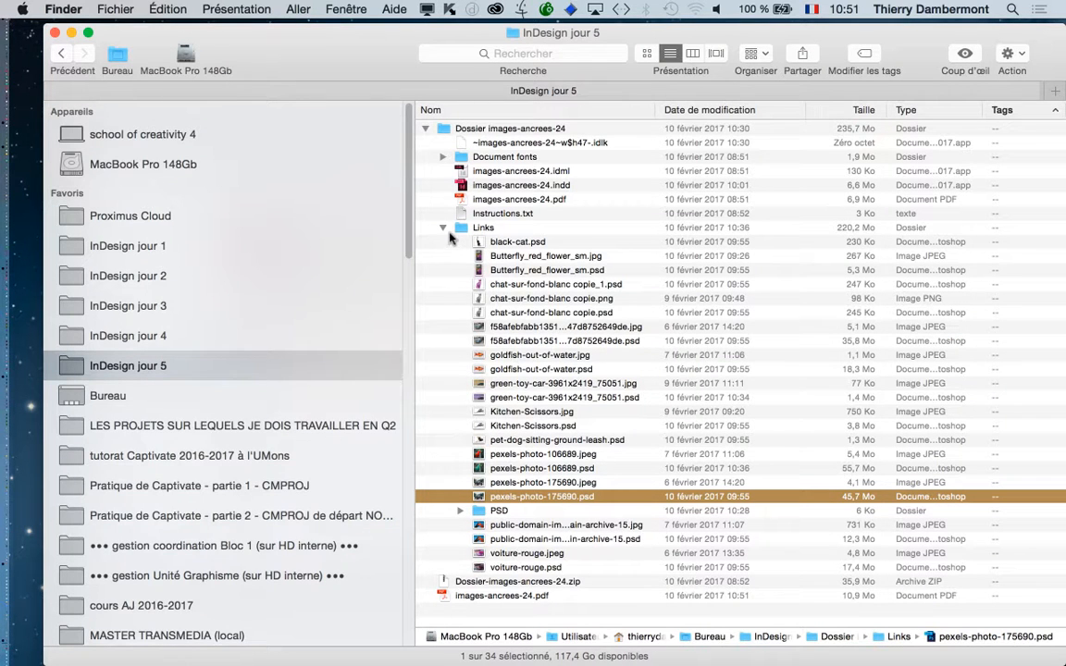
{"action": "left_click", "coordinate": [443, 227]}
{"action": "left_click", "coordinate": [425, 128]}
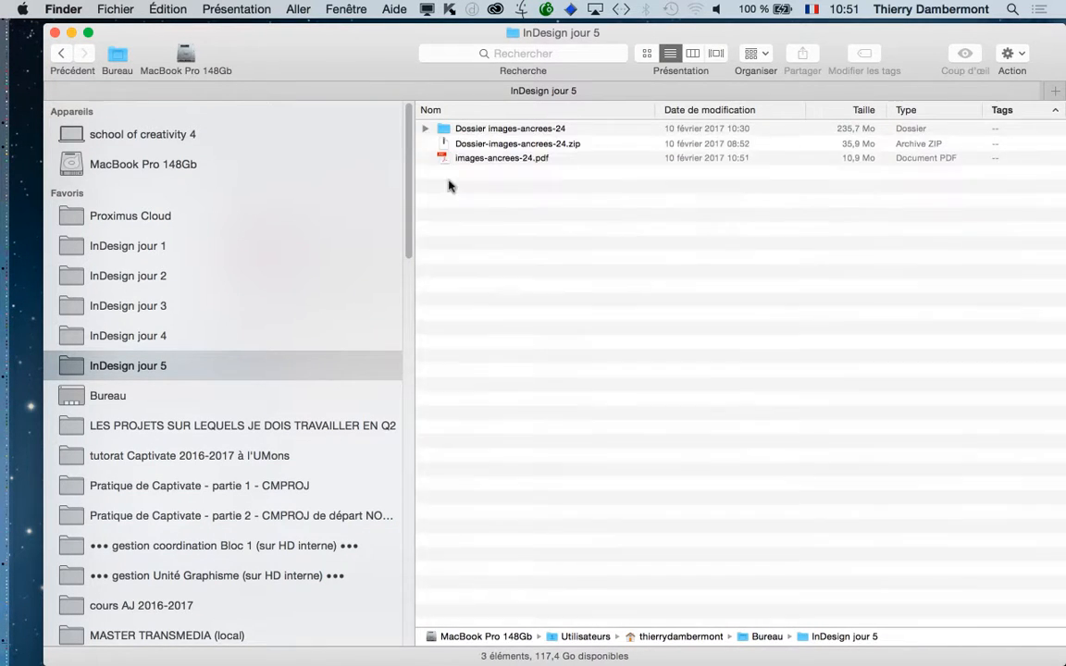
{"action": "left_click", "coordinate": [524, 159]}
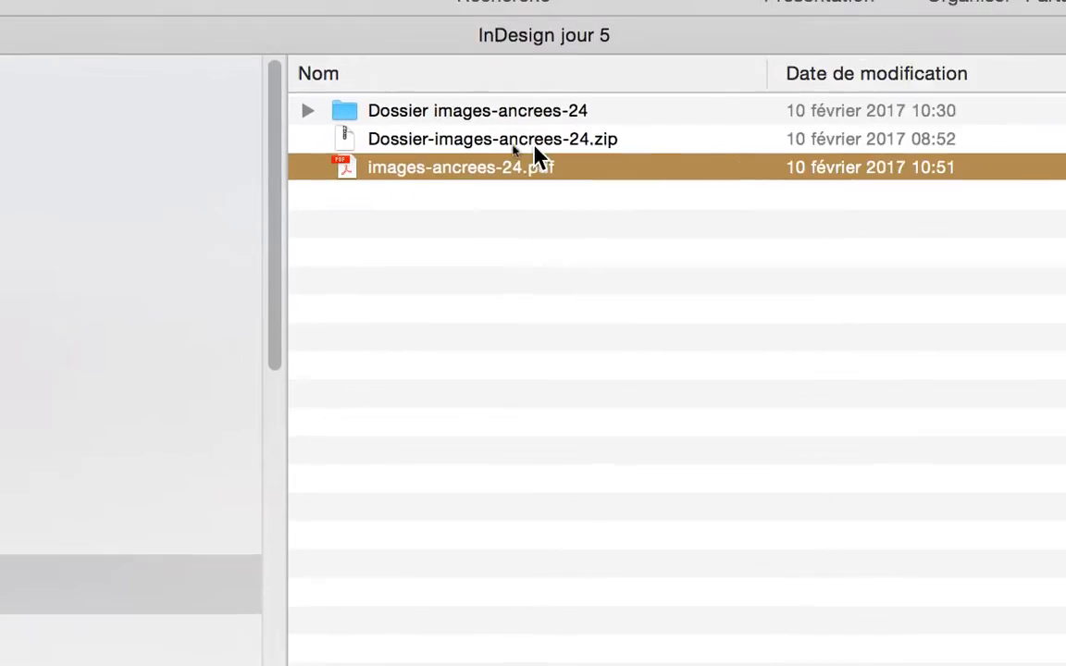
Expand Dossier images-ancrees-24 to review the linked image sizes, and inspect the file information of the f58afebfabb1351 PSD in Links.
{"action": "left_click", "coordinate": [13, 96]}
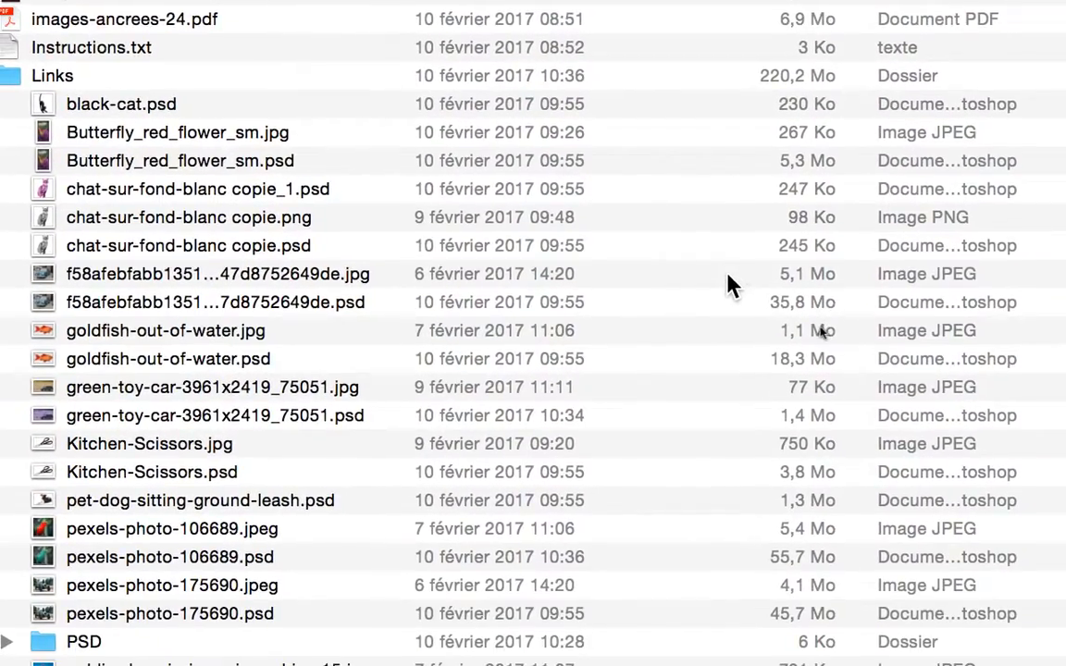
{"action": "left_click", "coordinate": [728, 293]}
{"action": "left_click", "coordinate": [699, 320]}
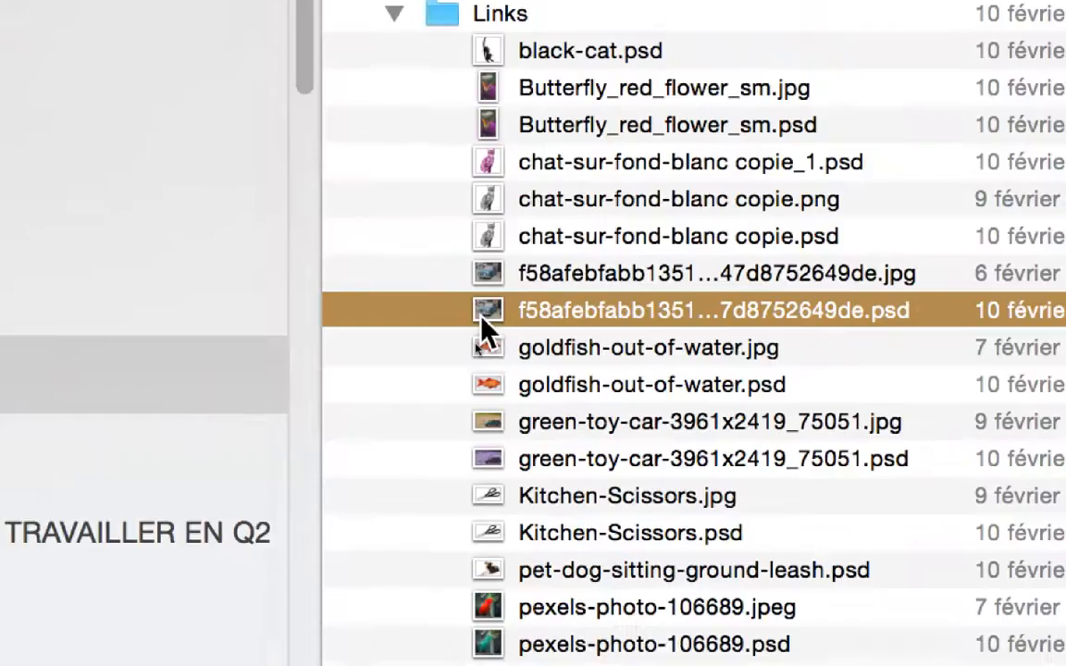
{"action": "key", "text": "super+i"}
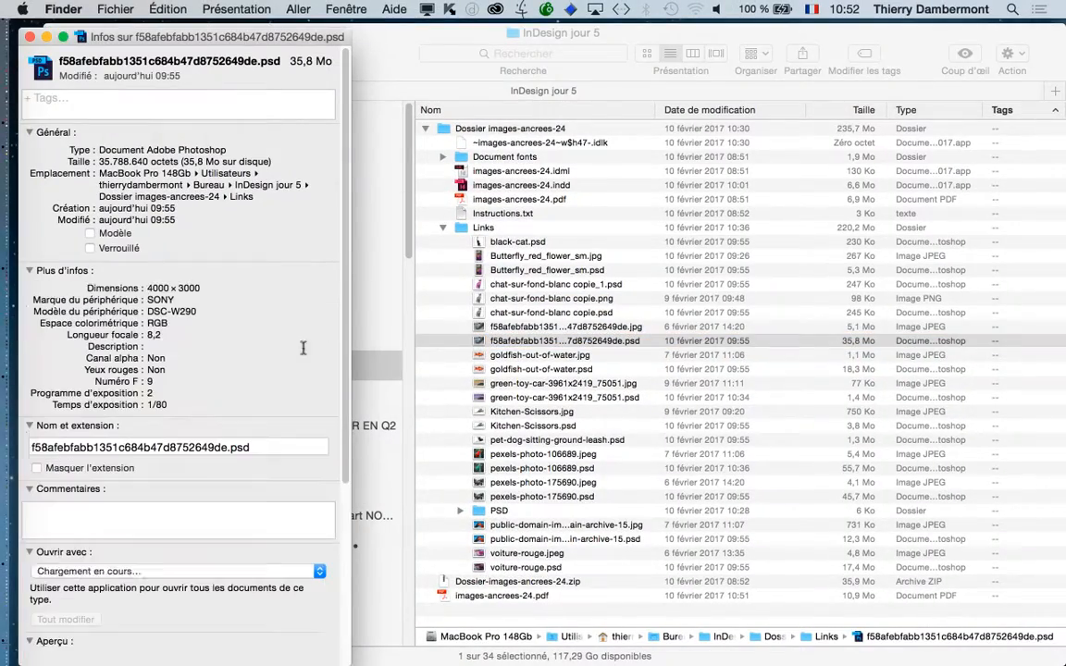
{"action": "left_click", "coordinate": [28, 38]}
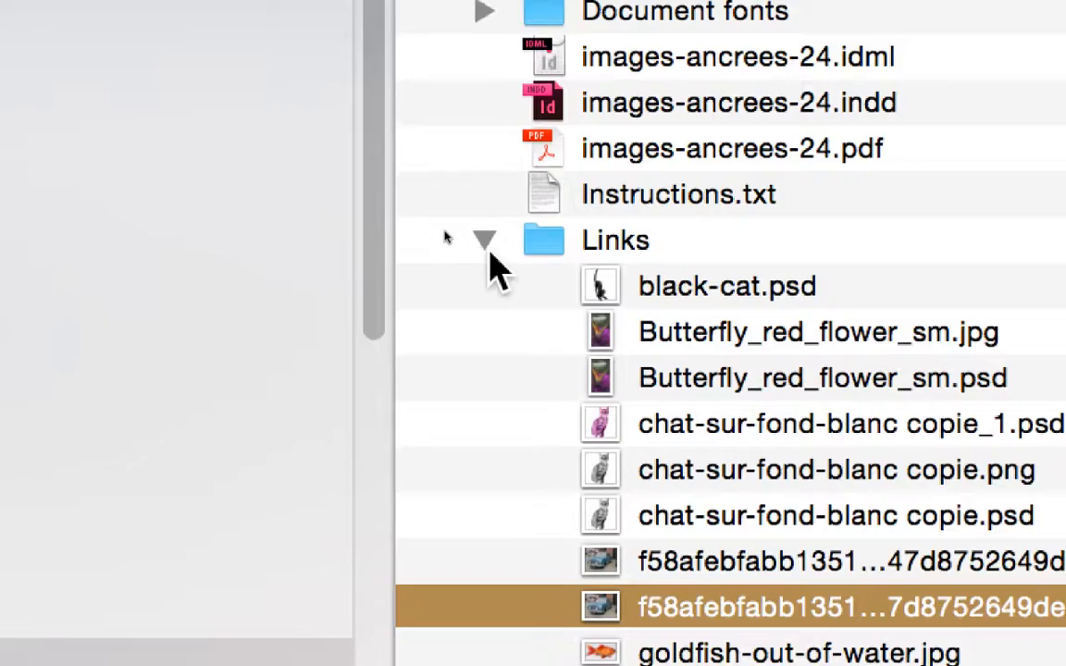
Collapse the Links and Dossier images-ancrees-24 folders and open the exported images-ancrees-24.pdf from InDesign jour 5 in Acrobat Pro.
{"action": "left_click", "coordinate": [483, 242]}
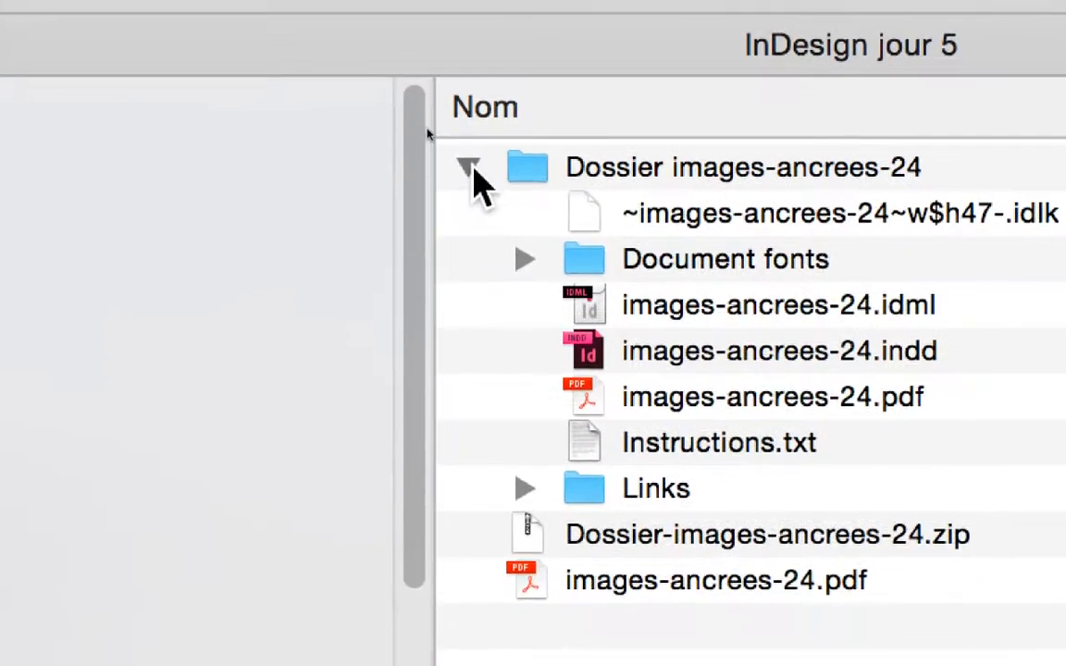
{"action": "left_click", "coordinate": [457, 135]}
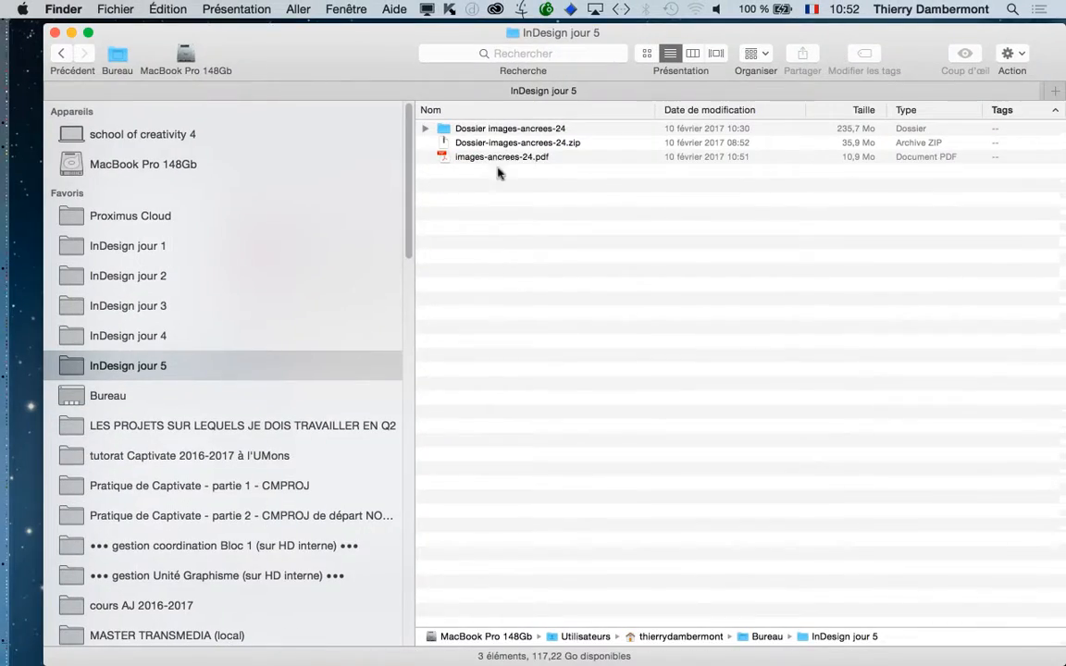
{"action": "left_click", "coordinate": [780, 160]}
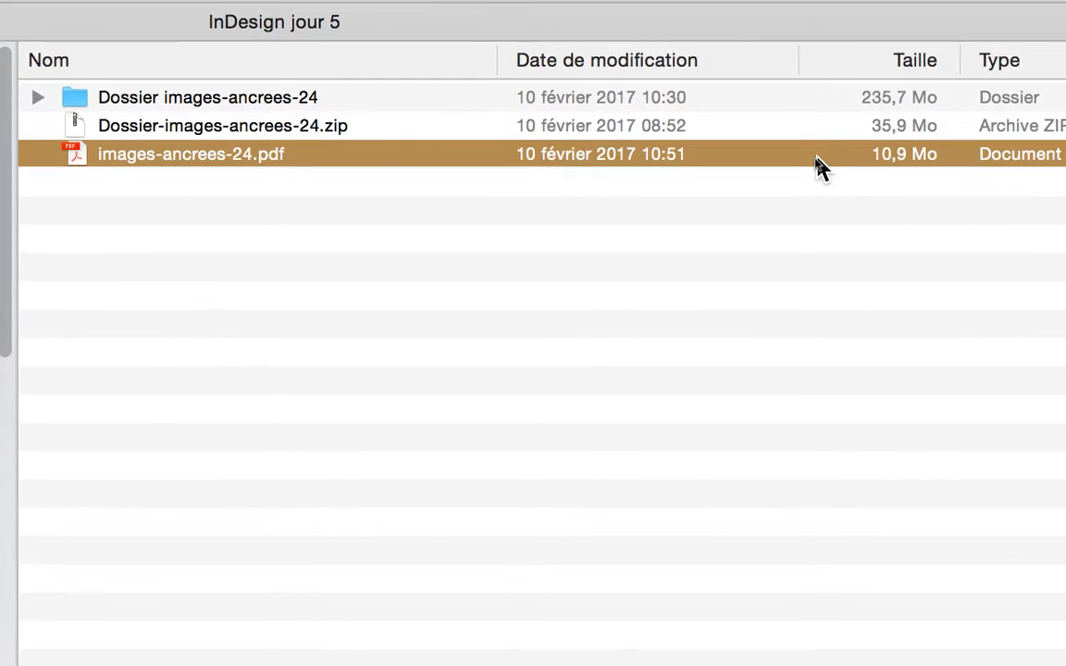
{"action": "double_click", "coordinate": [817, 160]}
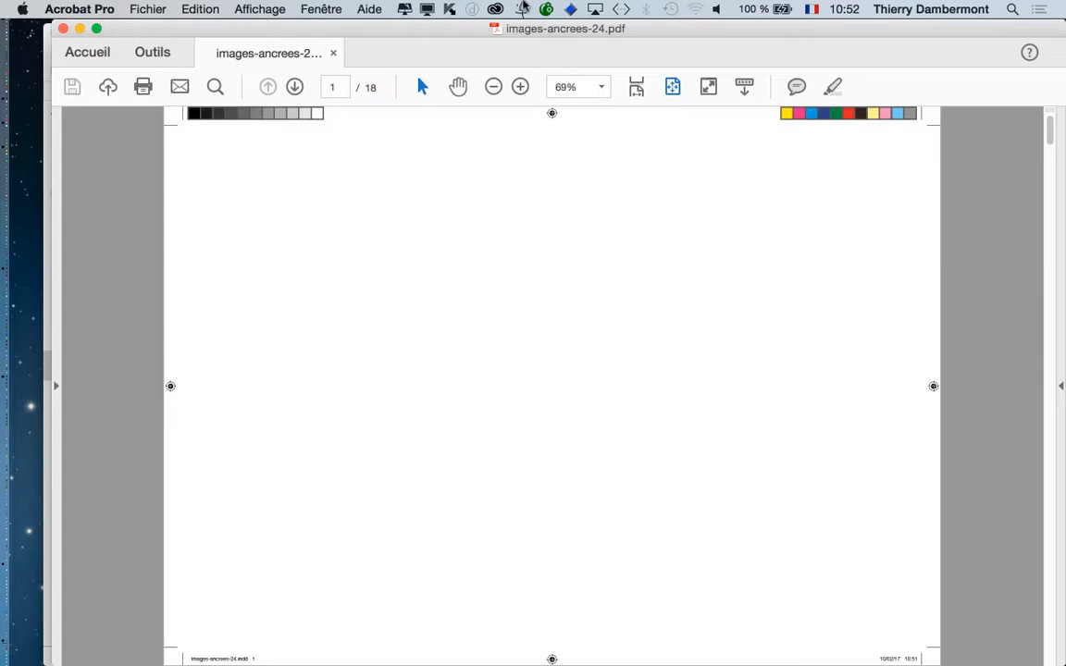
Reposition the PDF window, reduce the page display to 33.3% and look through the first pages with their printer's marks.
{"action": "left_click_drag", "start_coordinate": [580, 33], "coordinate": [542, 33]}
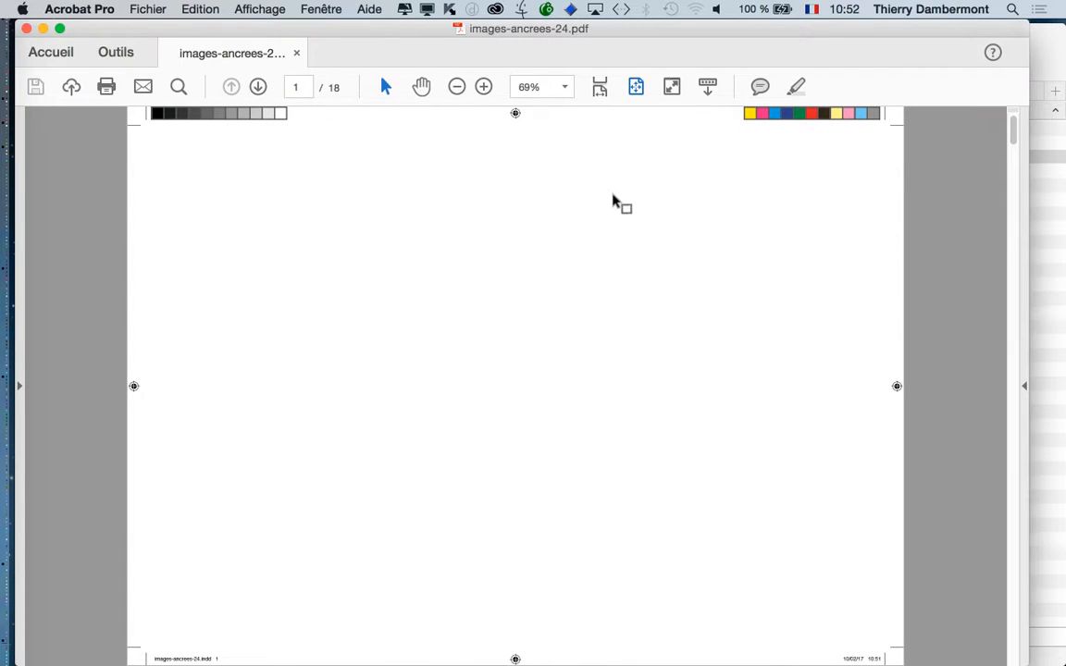
{"action": "key", "text": "super+minus"}
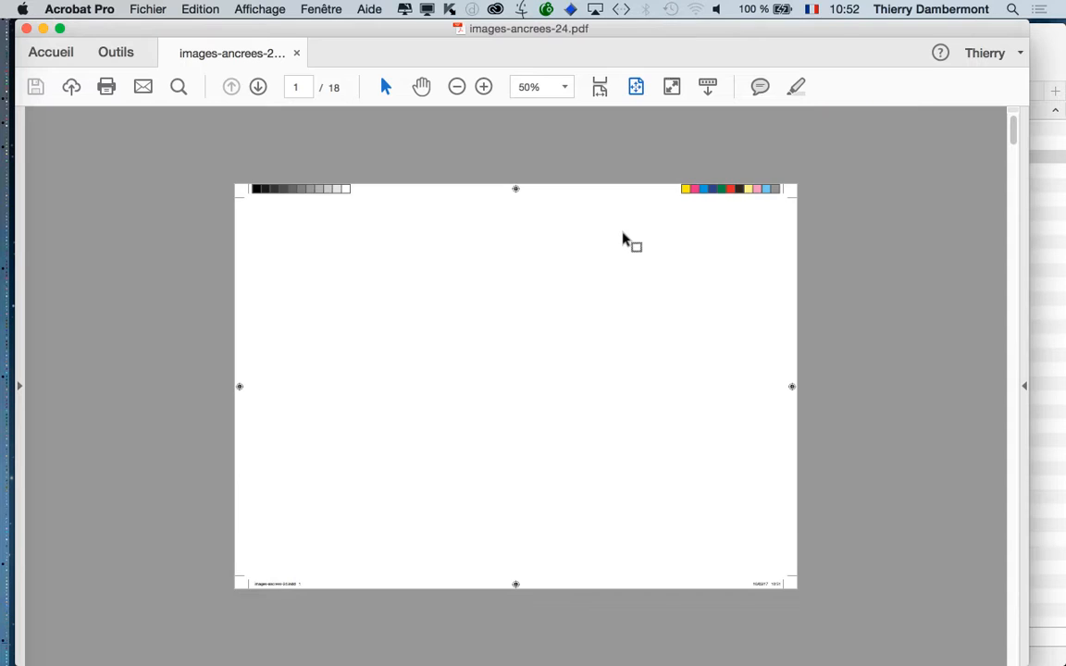
{"action": "key", "text": "super+minus"}
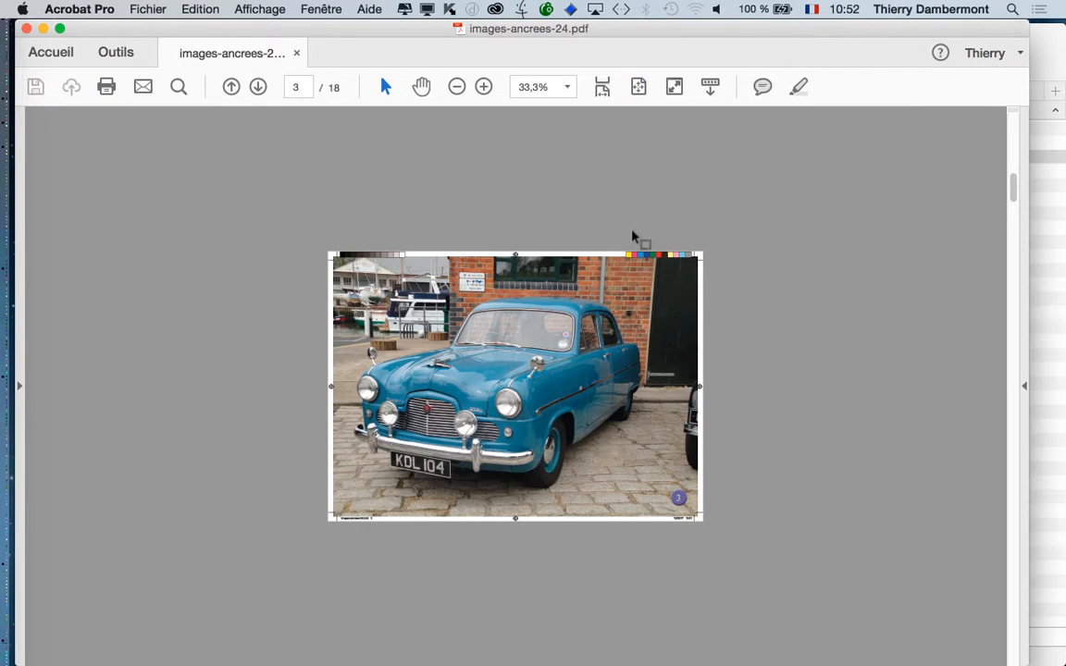
{"action": "scroll", "coordinate": [1011, 195], "scroll_direction": "up", "scroll_amount": 10}
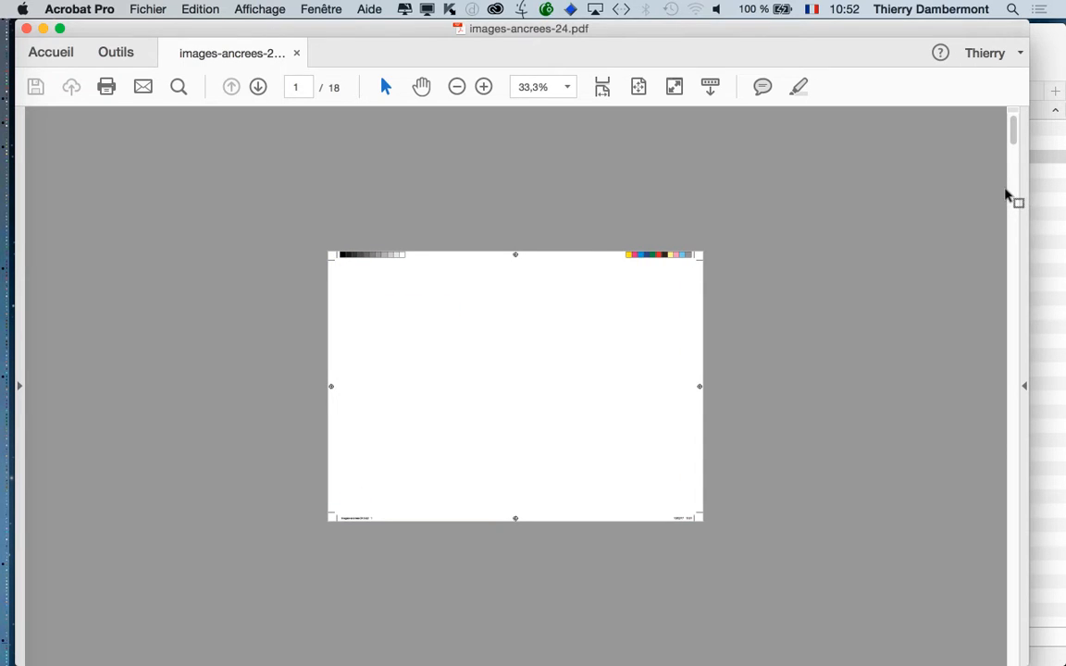